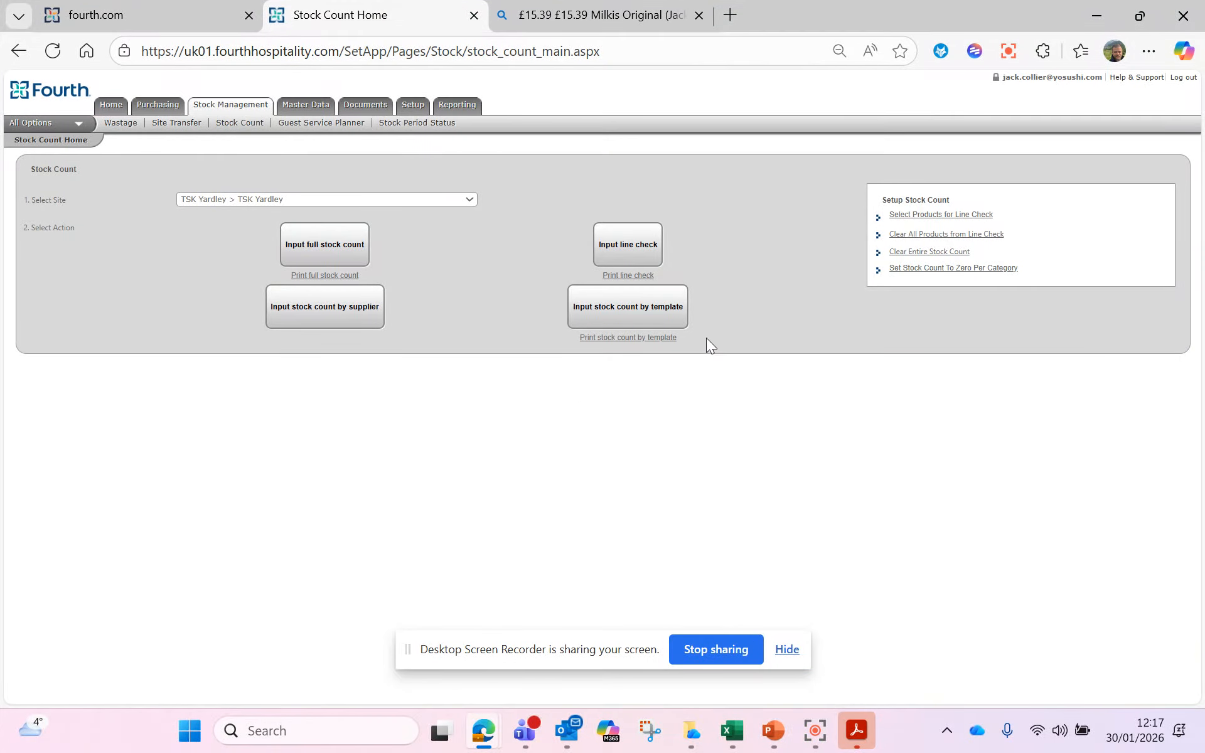
# Step: Open the Set Stock Count To Zero Per Category function for the TSK Yardley site
pyautogui.click(498, 408)
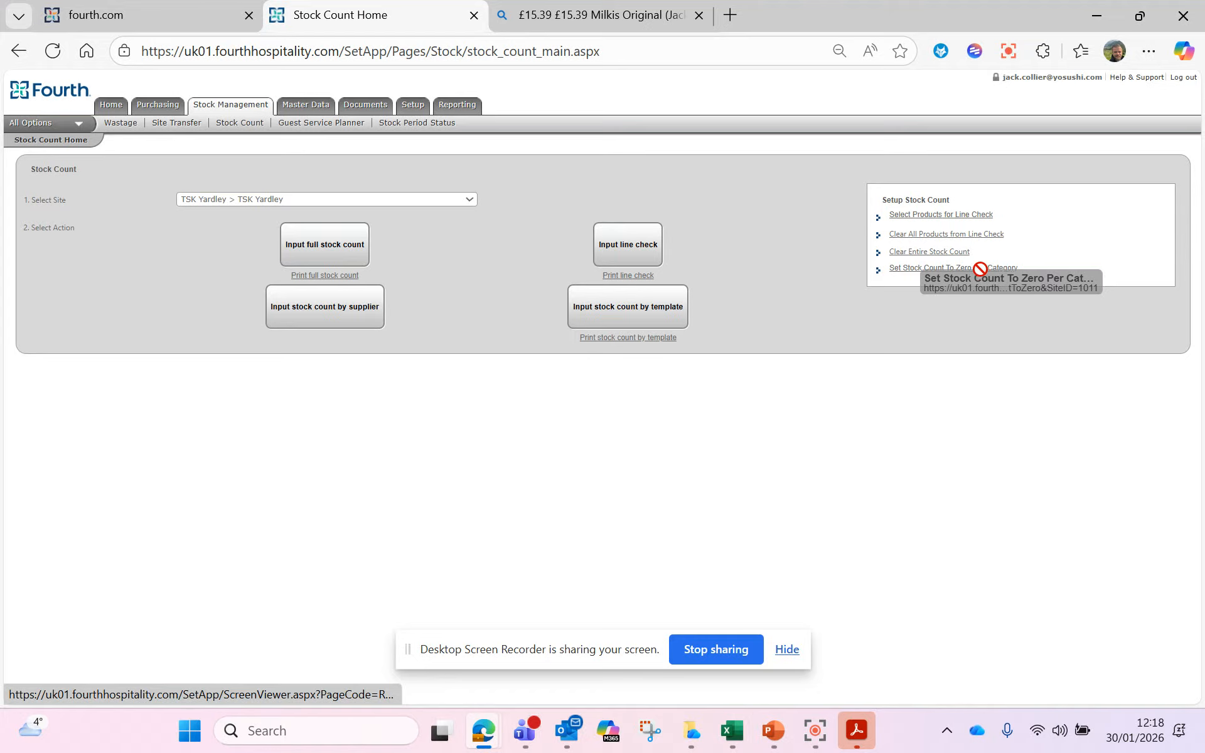
pyautogui.moveTo(839, 180); pyautogui.dragTo(1004, 266)
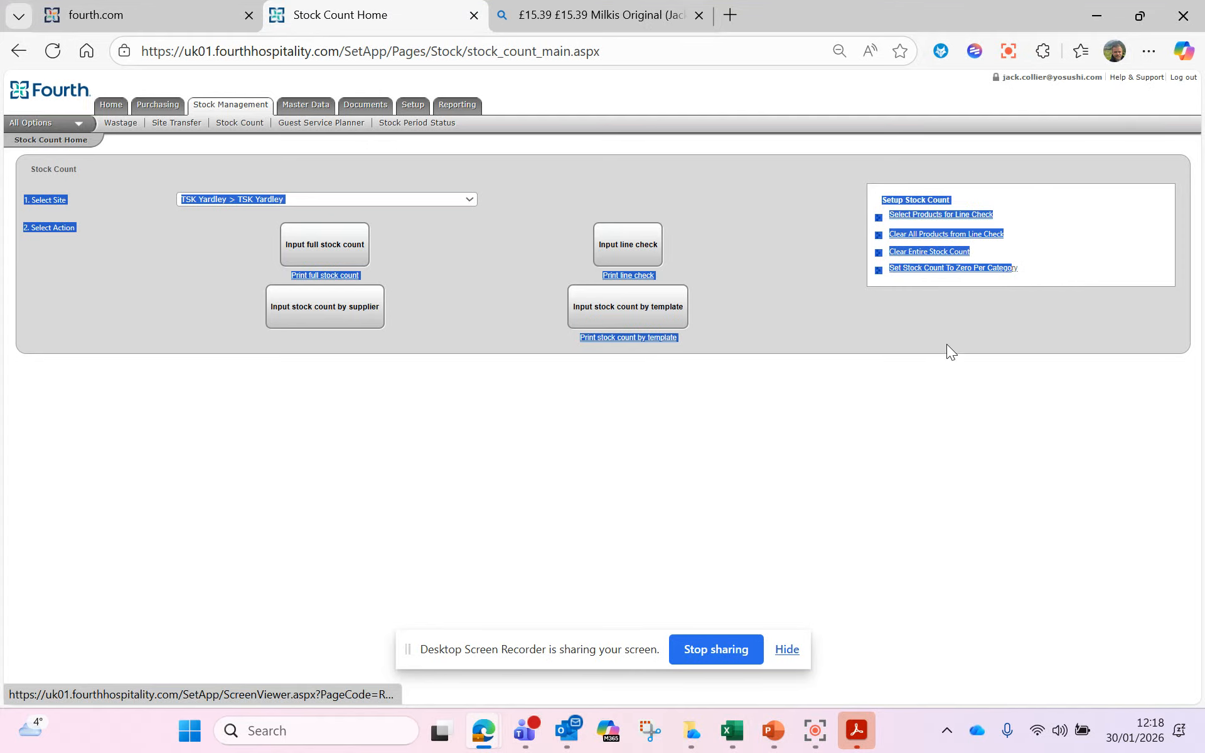
pyautogui.click(946, 294)
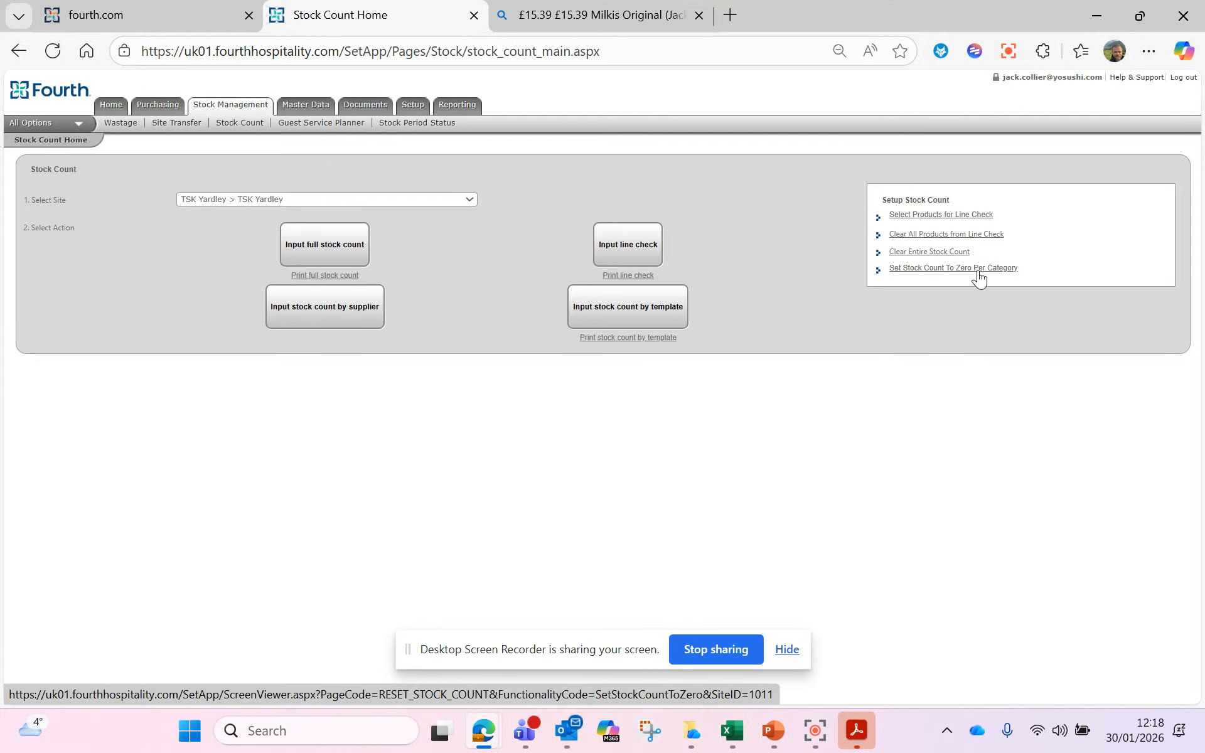
pyautogui.click(929, 270)
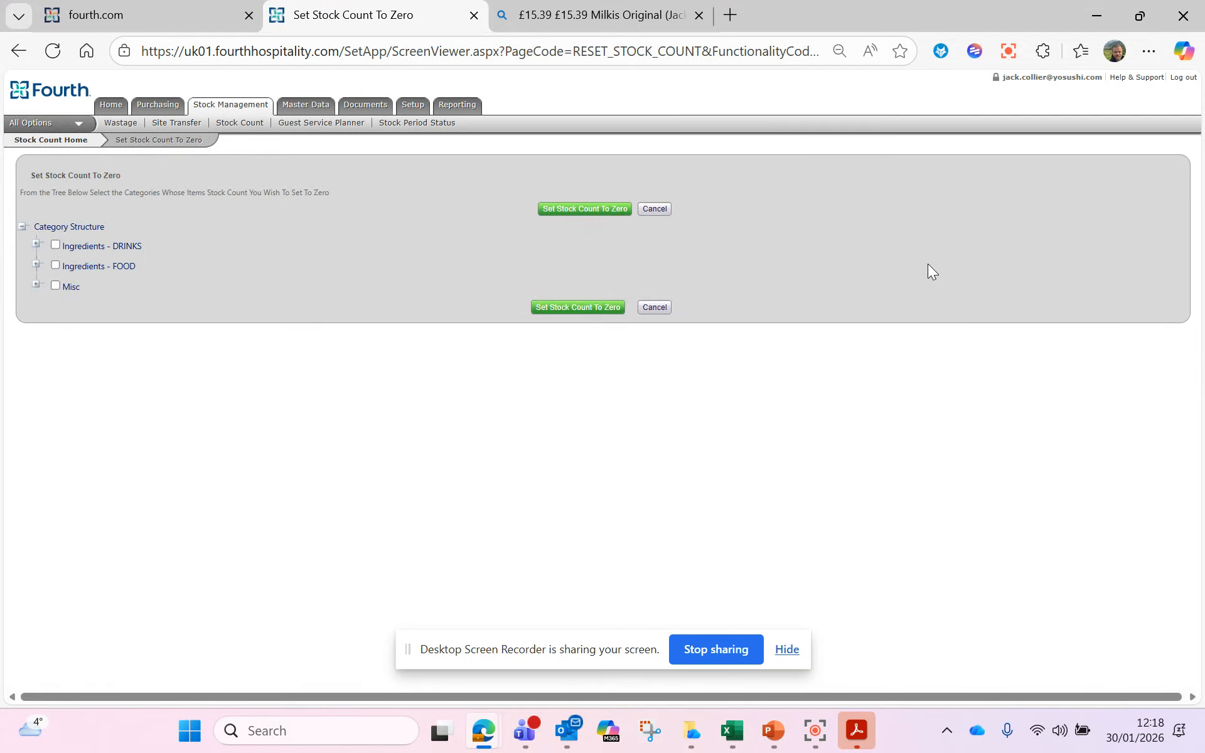
# Step: Set the stock count to zero for Ingredients - DRINKS, Ingredients - FOOD and Misc, overwriting existing values, and return to the stock count home
pyautogui.click(35, 246)
pyautogui.click(35, 244)
pyautogui.click(55, 245)
pyautogui.click(56, 265)
pyautogui.click(55, 285)
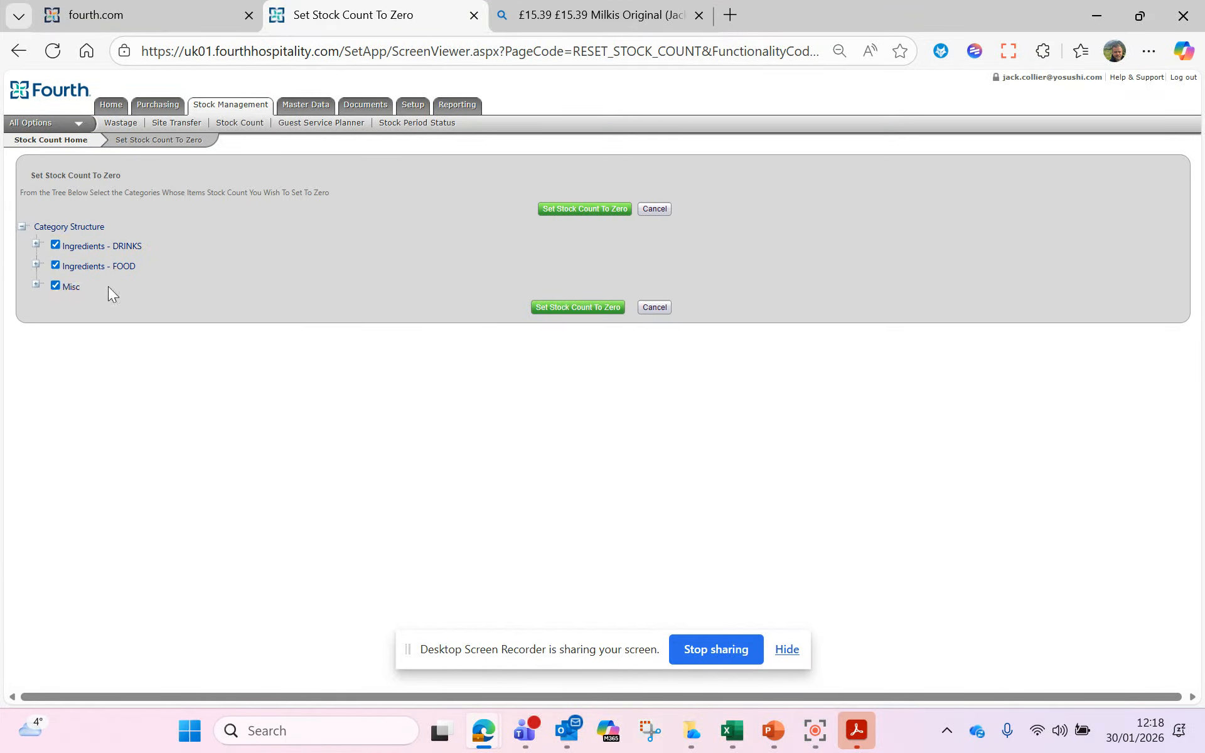
pyautogui.click(575, 213)
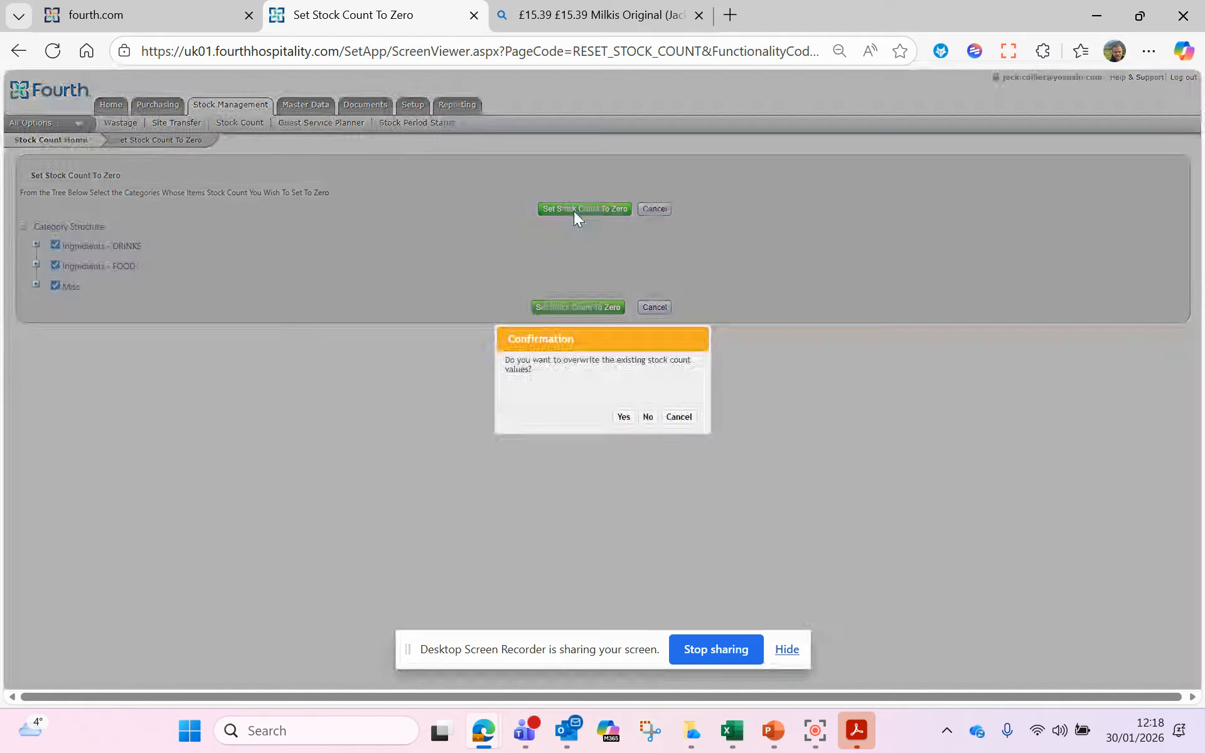
pyautogui.click(623, 418)
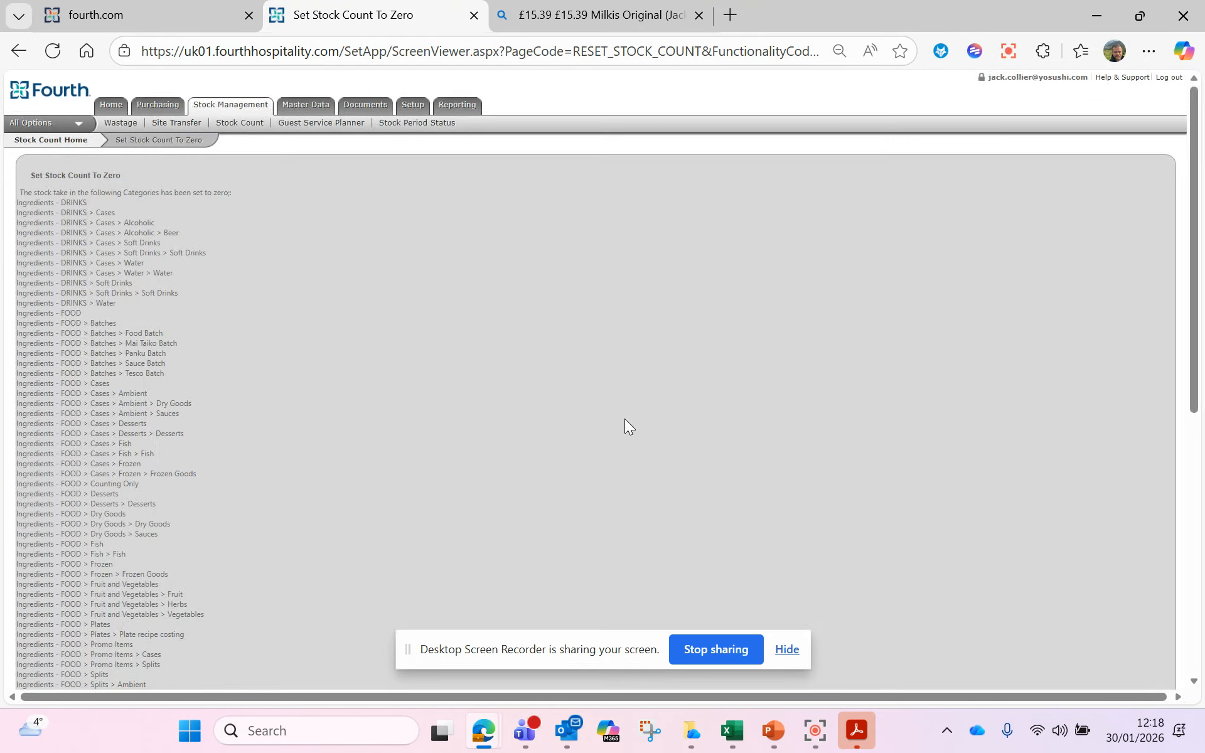
pyautogui.scroll(-8, 623, 419)
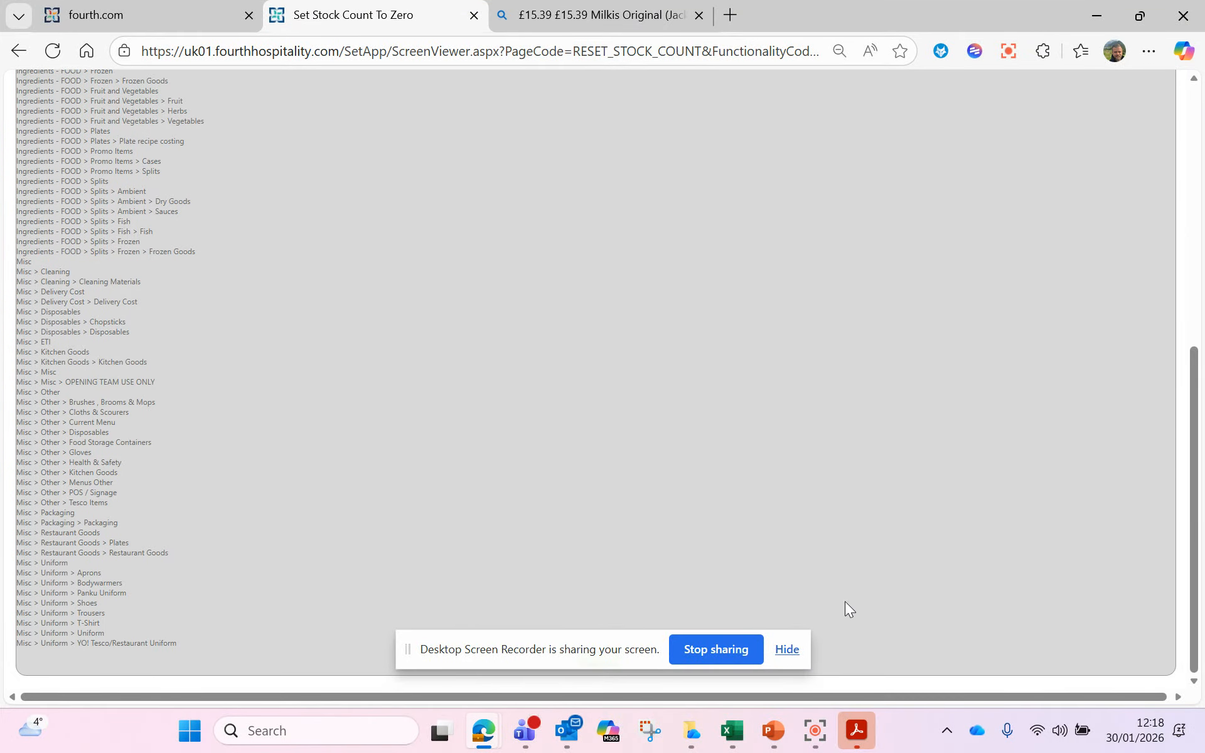
pyautogui.moveTo(415, 654); pyautogui.dragTo(630, 475)
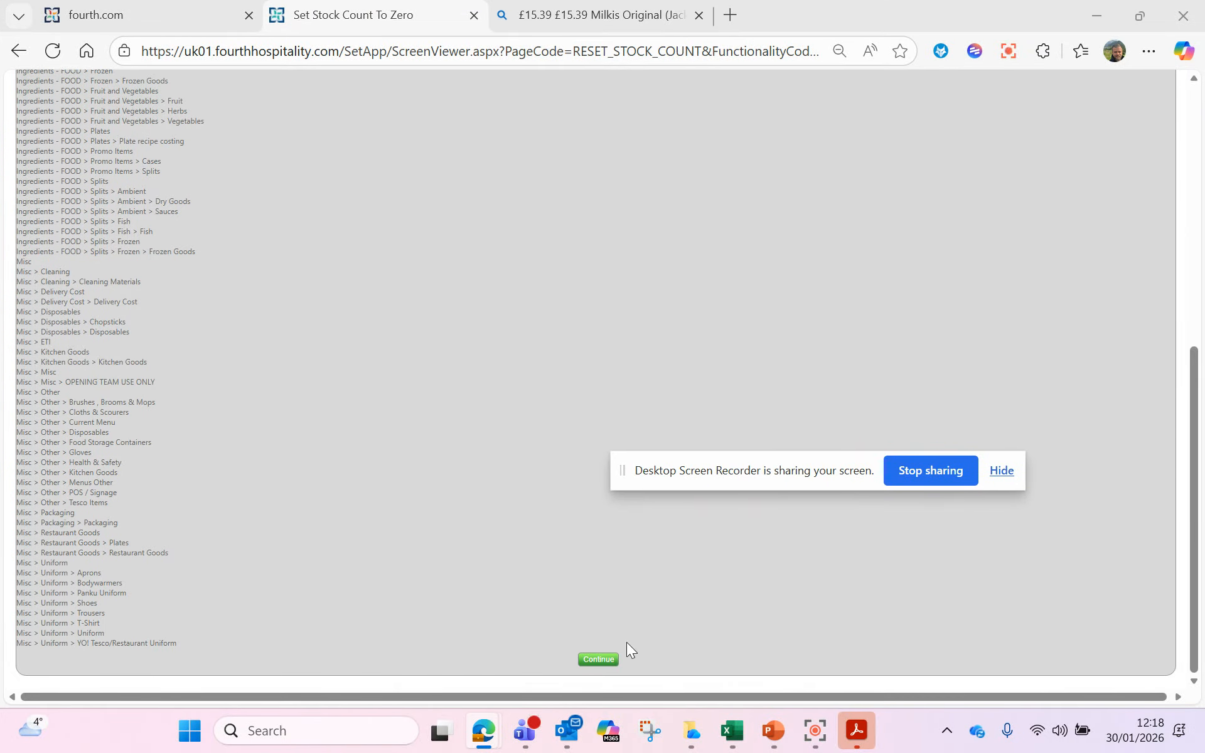
pyautogui.click(612, 659)
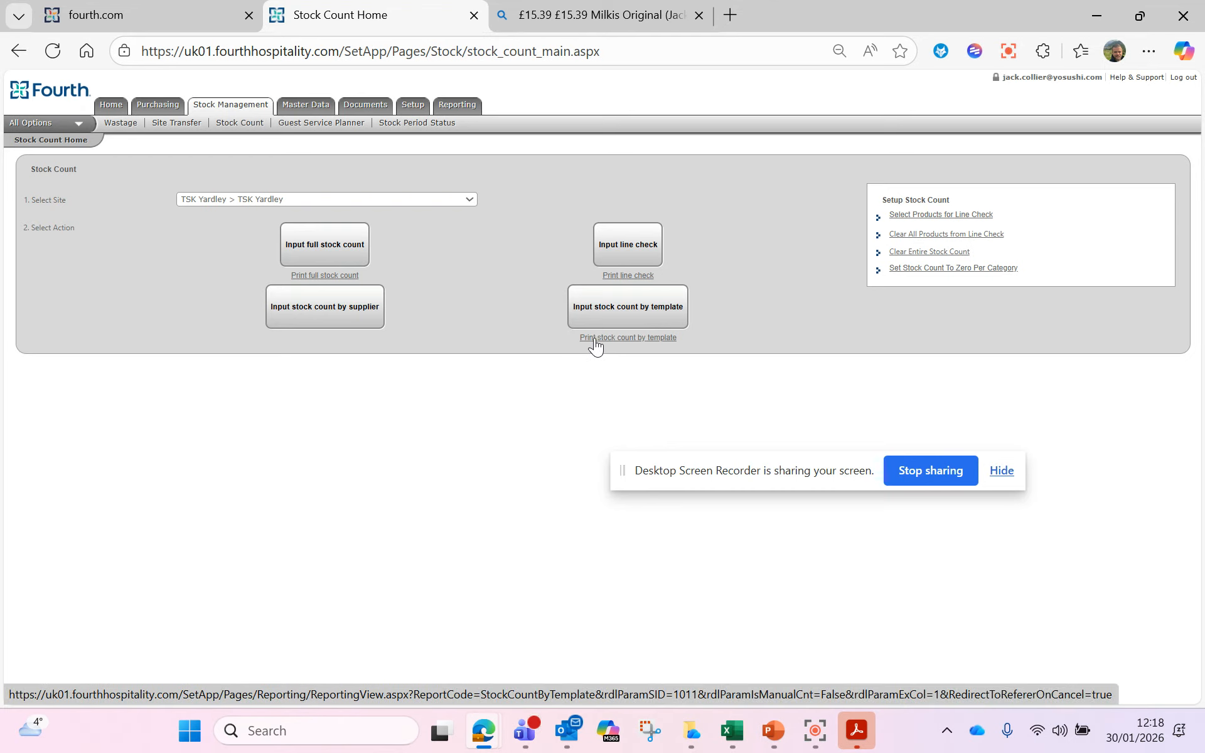
# Step: Open stock count input by template and load the Stock Count (Feb 2026) template
pyautogui.click(627, 306)
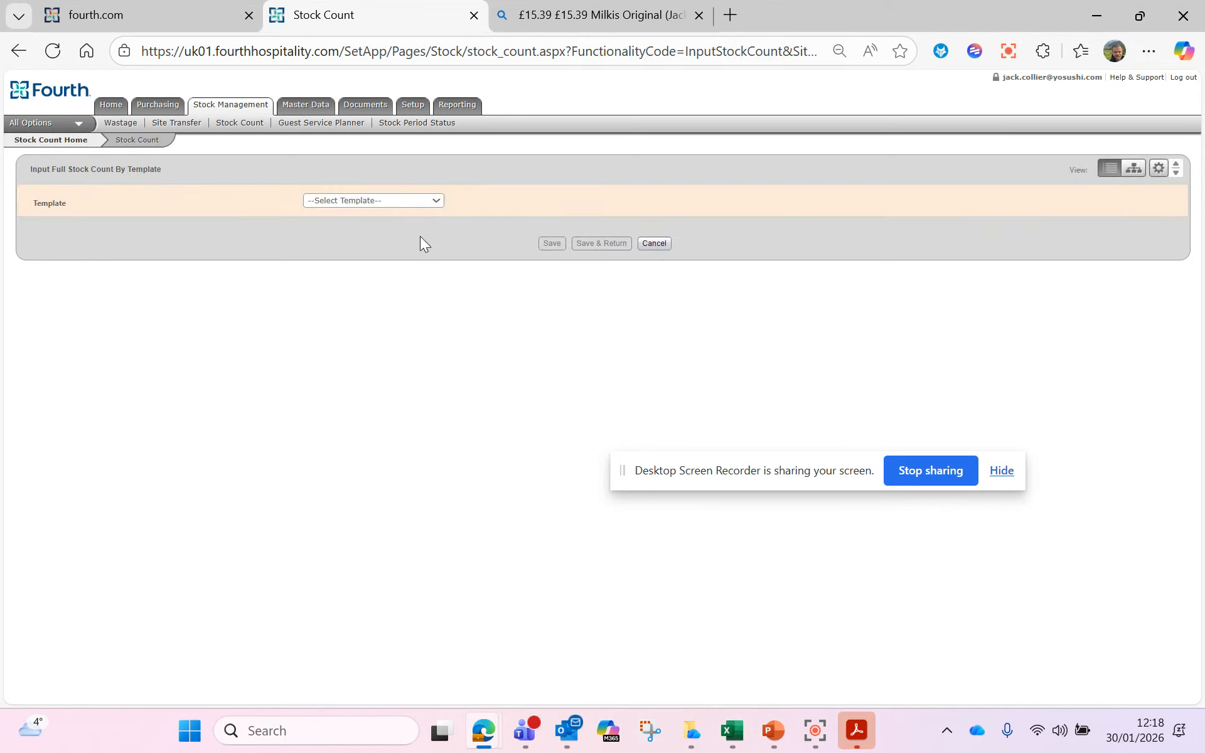
pyautogui.click(402, 202)
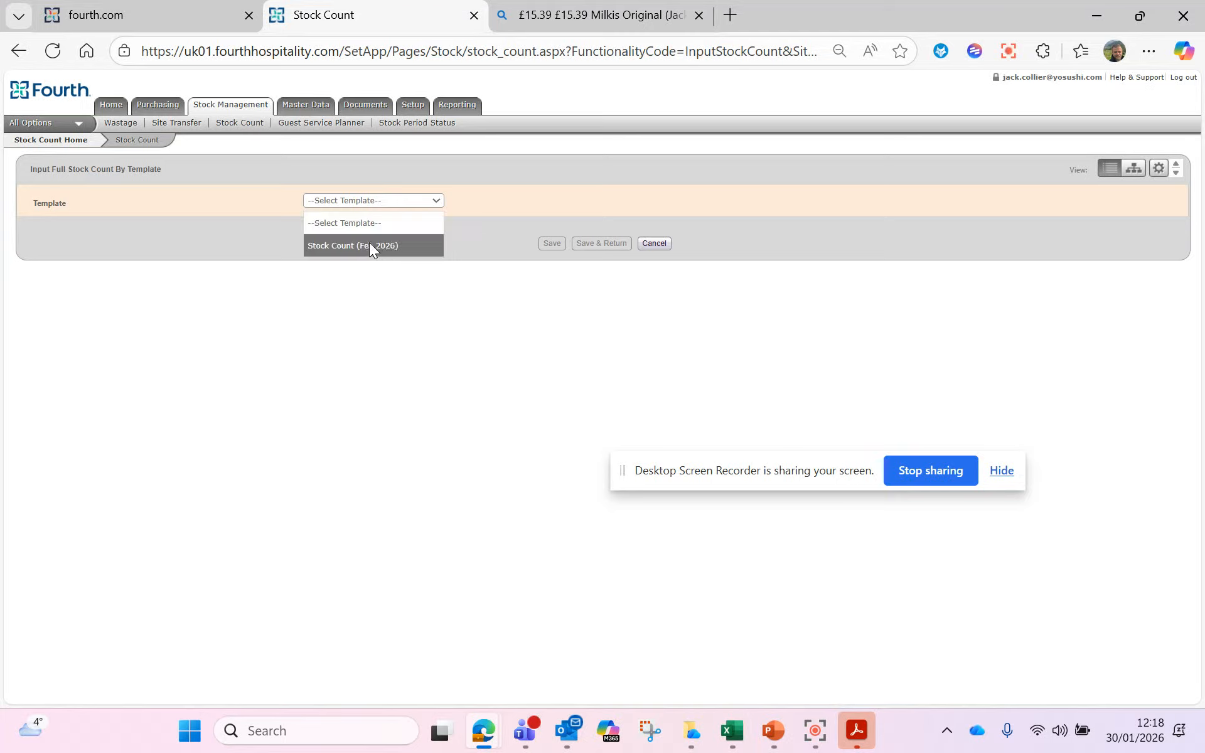
pyautogui.click(334, 246)
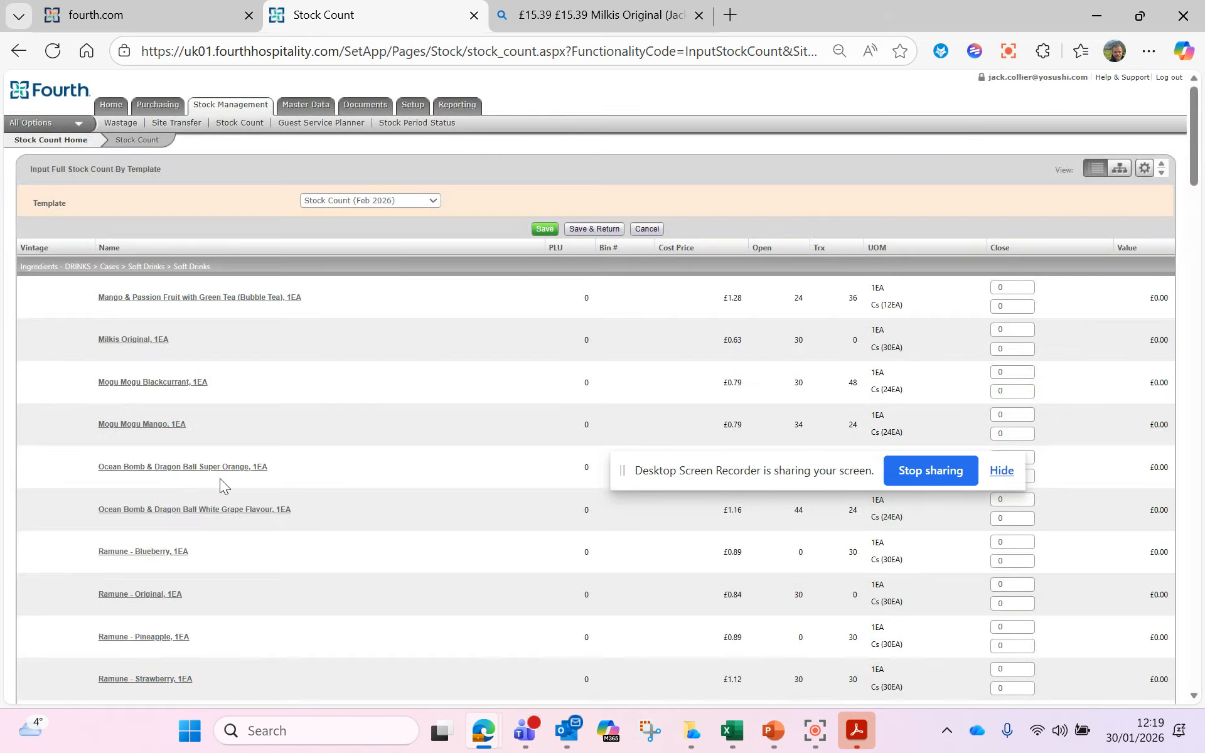
# Step: Review the soft drinks listed in the template and the units of measure for the first product
pyautogui.scroll(-5, 232, 387)
pyautogui.scroll(5, 226, 406)
pyautogui.scroll(-2, 144, 314)
pyautogui.scroll(2, 145, 319)
pyautogui.scroll(-2, 154, 336)
pyautogui.moveTo(85, 211); pyautogui.dragTo(222, 570)
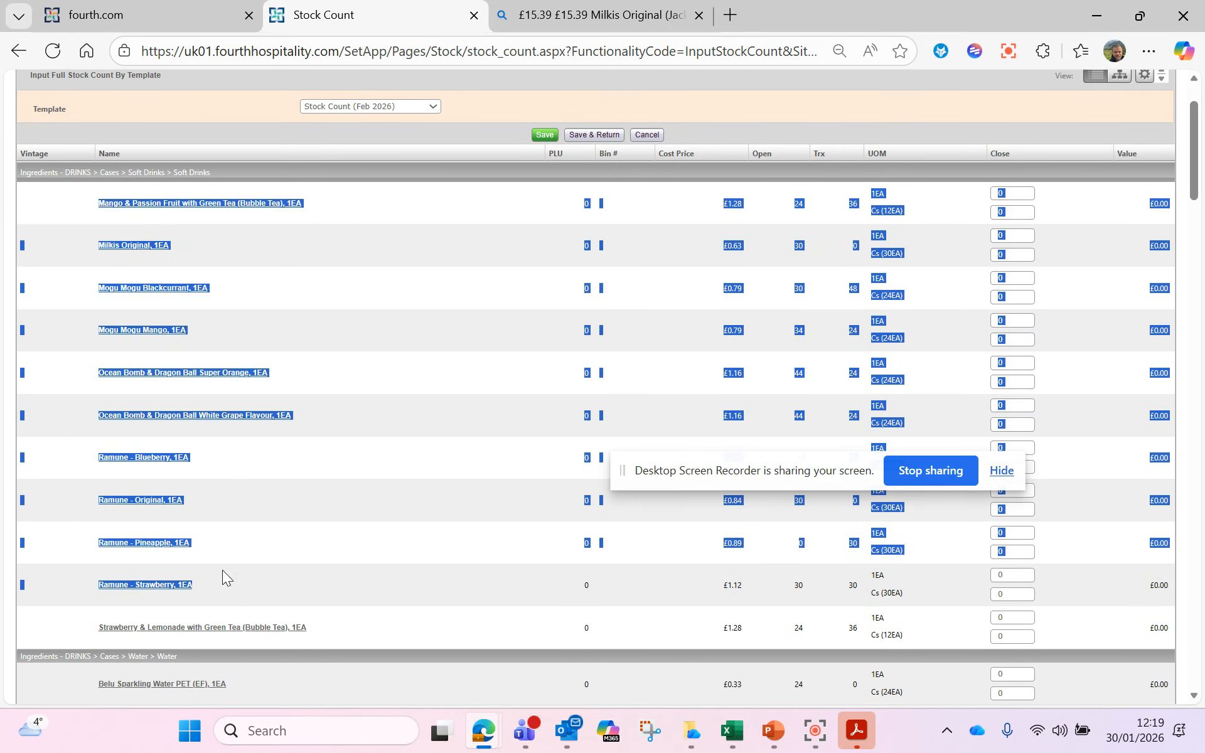
pyautogui.click(426, 390)
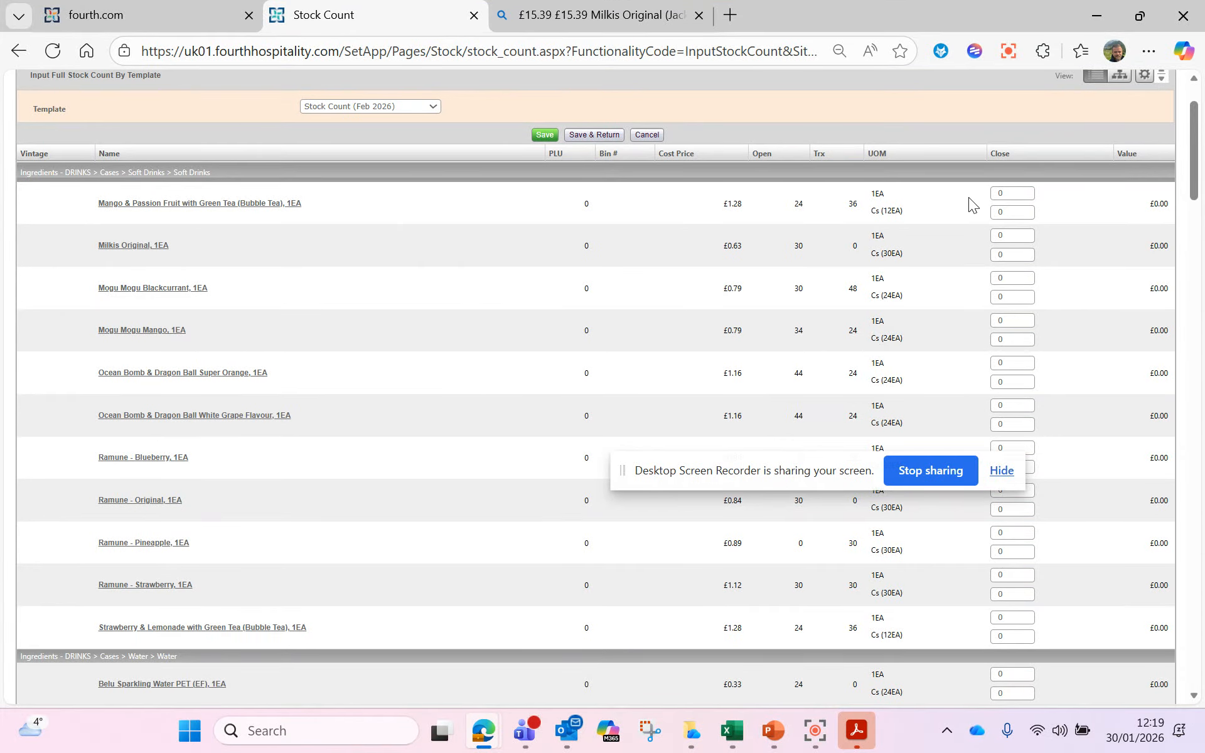
pyautogui.moveTo(926, 212); pyautogui.dragTo(857, 201)
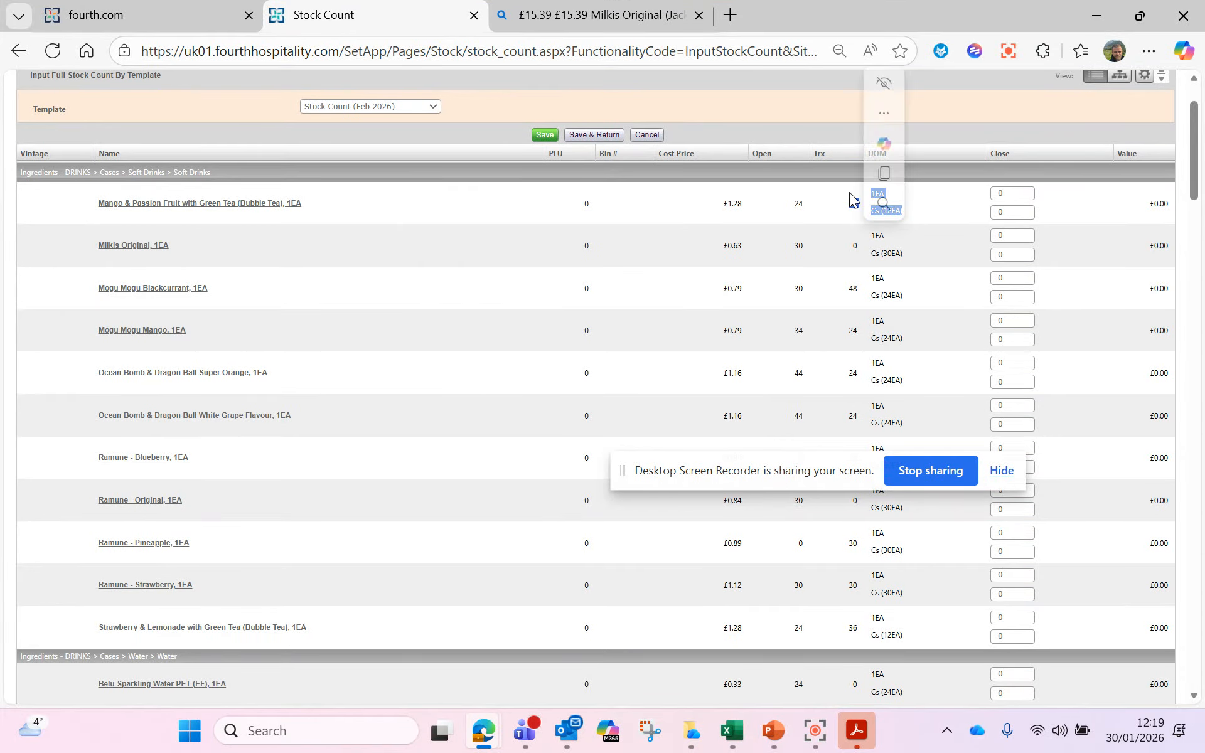
# Step: Enter closing counts of 4 single units and 2 cases of 12 for Mango & Passion Fruit with Green Tea
pyautogui.click(1022, 194)
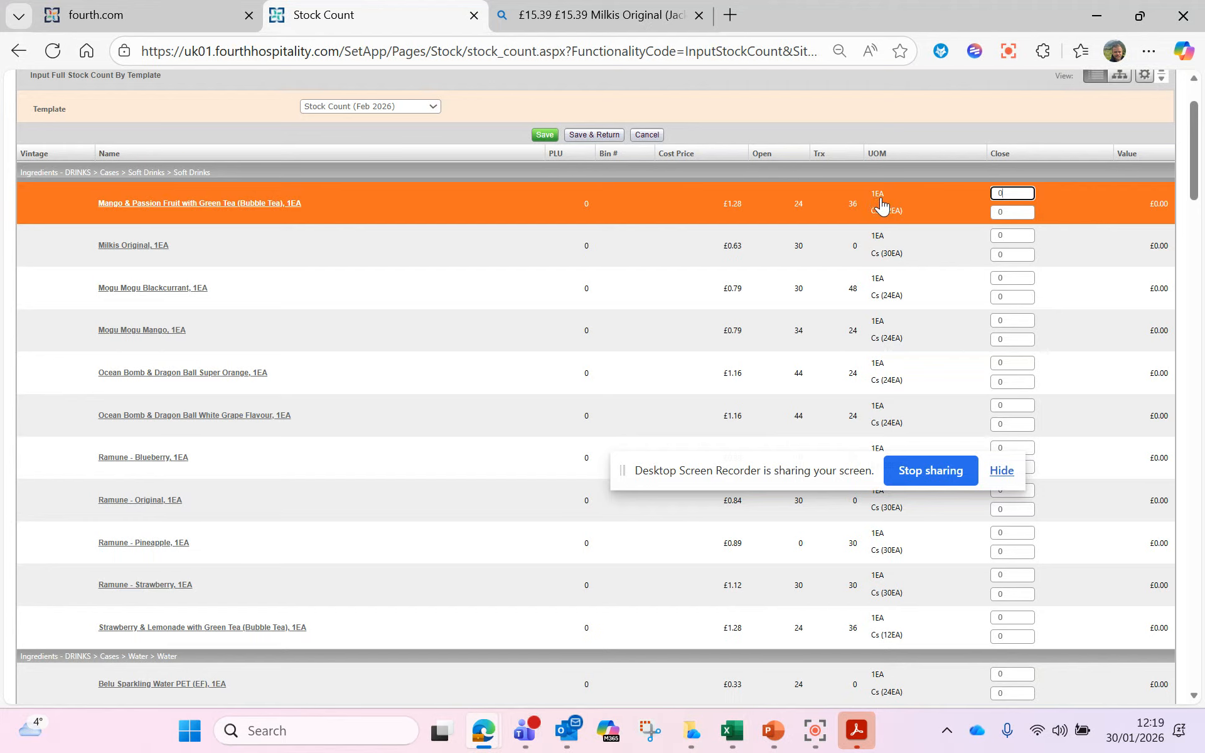
pyautogui.doubleClick(991, 192)
pyautogui.moveTo(1003, 213); pyautogui.dragTo(994, 213)
pyautogui.click(1011, 195)
pyautogui.press('BackSpace')
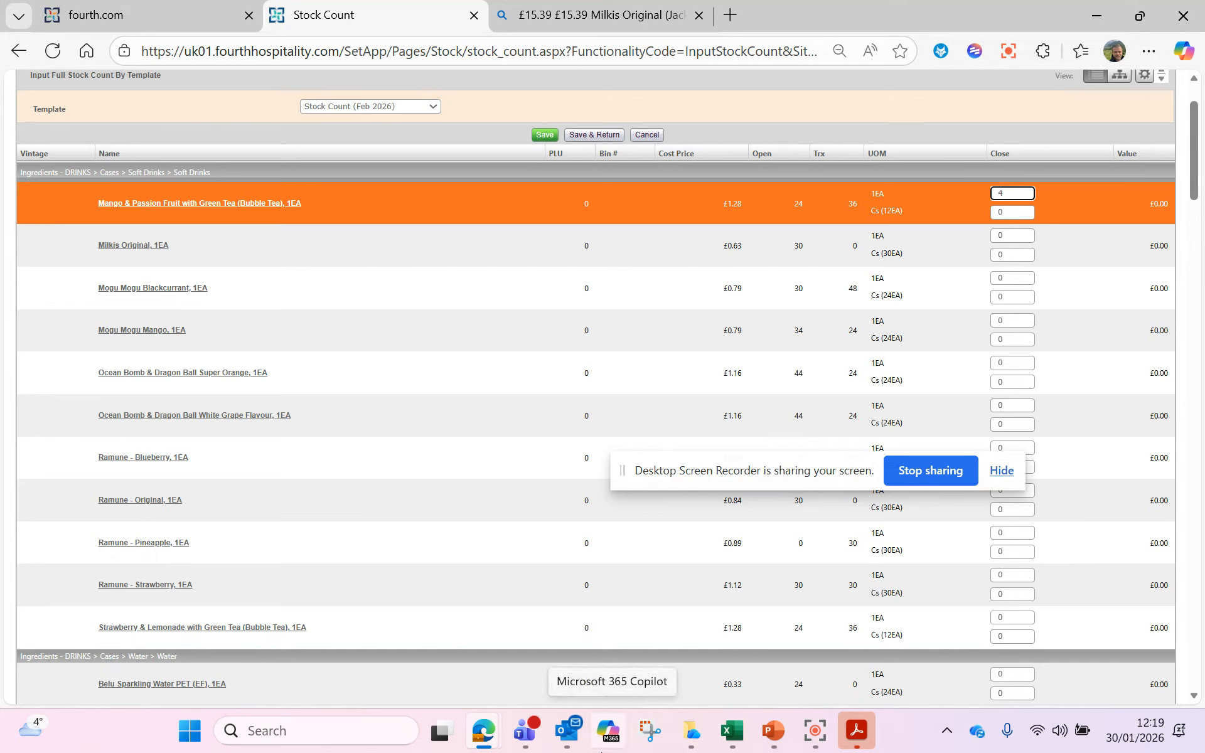
pyautogui.click(1019, 217)
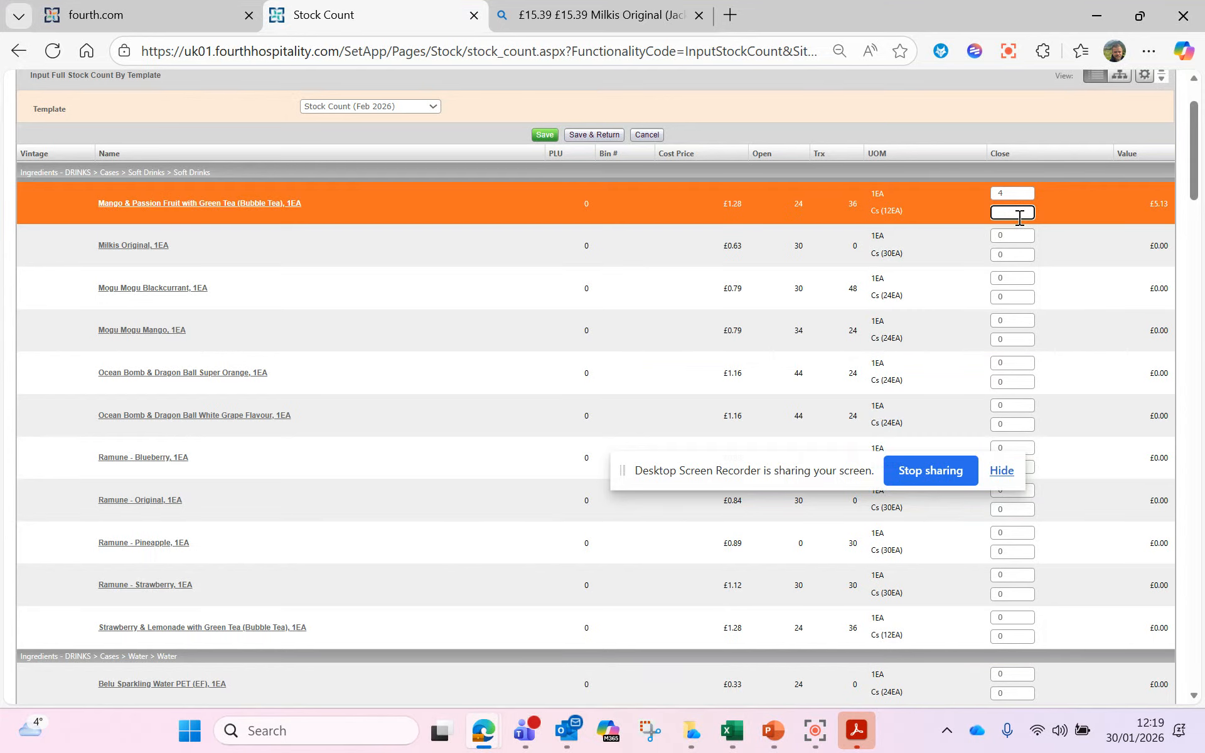
pyautogui.moveTo(909, 209); pyautogui.dragTo(870, 194)
pyautogui.click(929, 278)
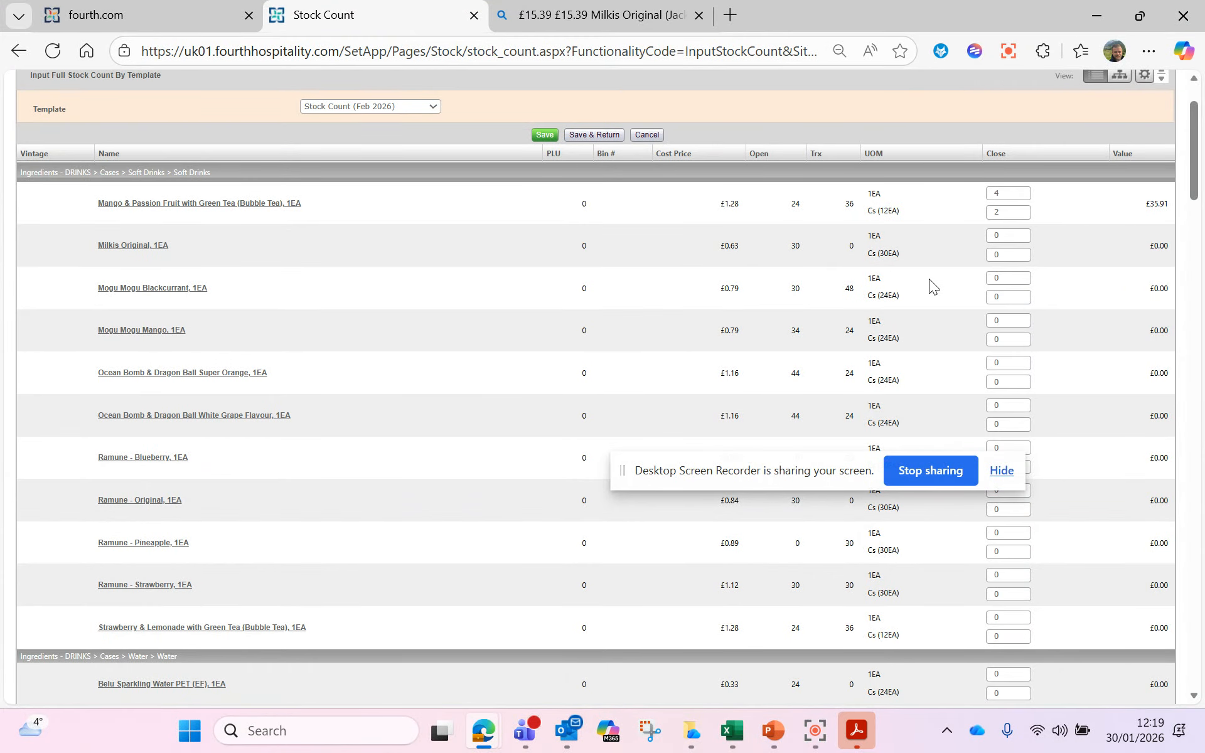
# Step: Look through the template's food categories to find the Nori Half Size product under ambient dry goods
pyautogui.scroll(-6, 941, 277)
pyautogui.scroll(-10, 262, 312)
pyautogui.scroll(-6, 287, 315)
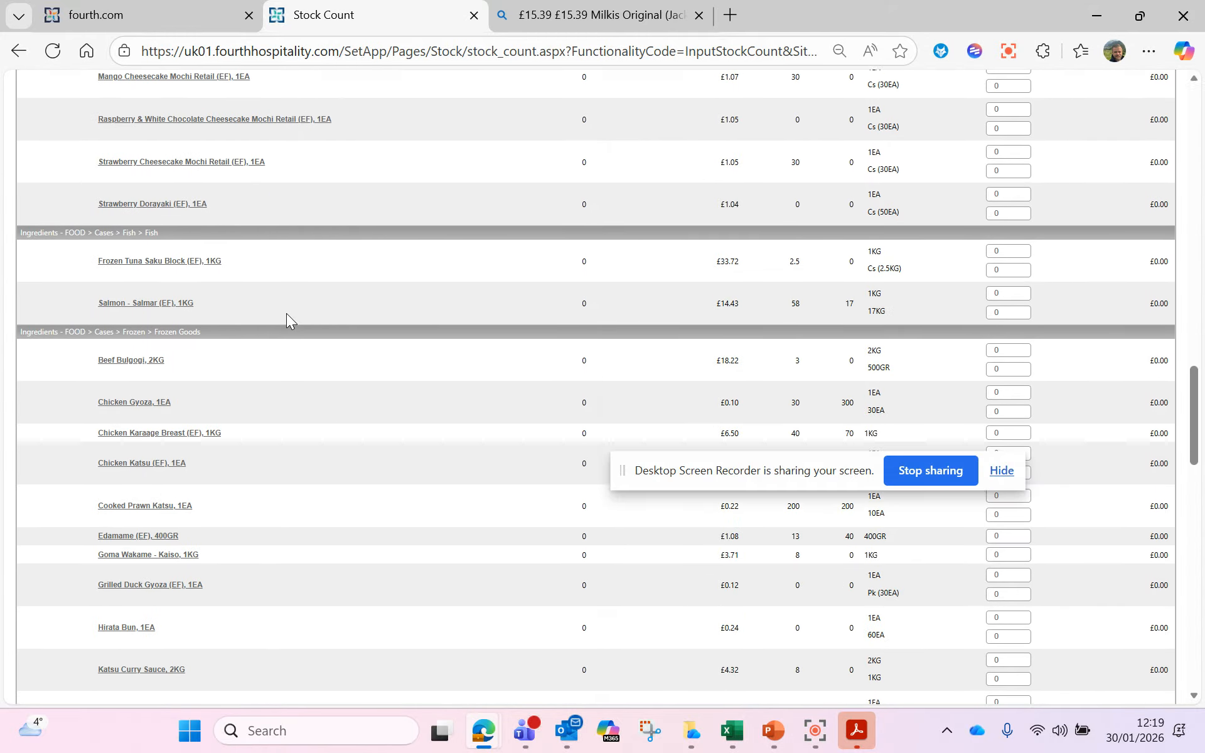
pyautogui.scroll(-5, 287, 313)
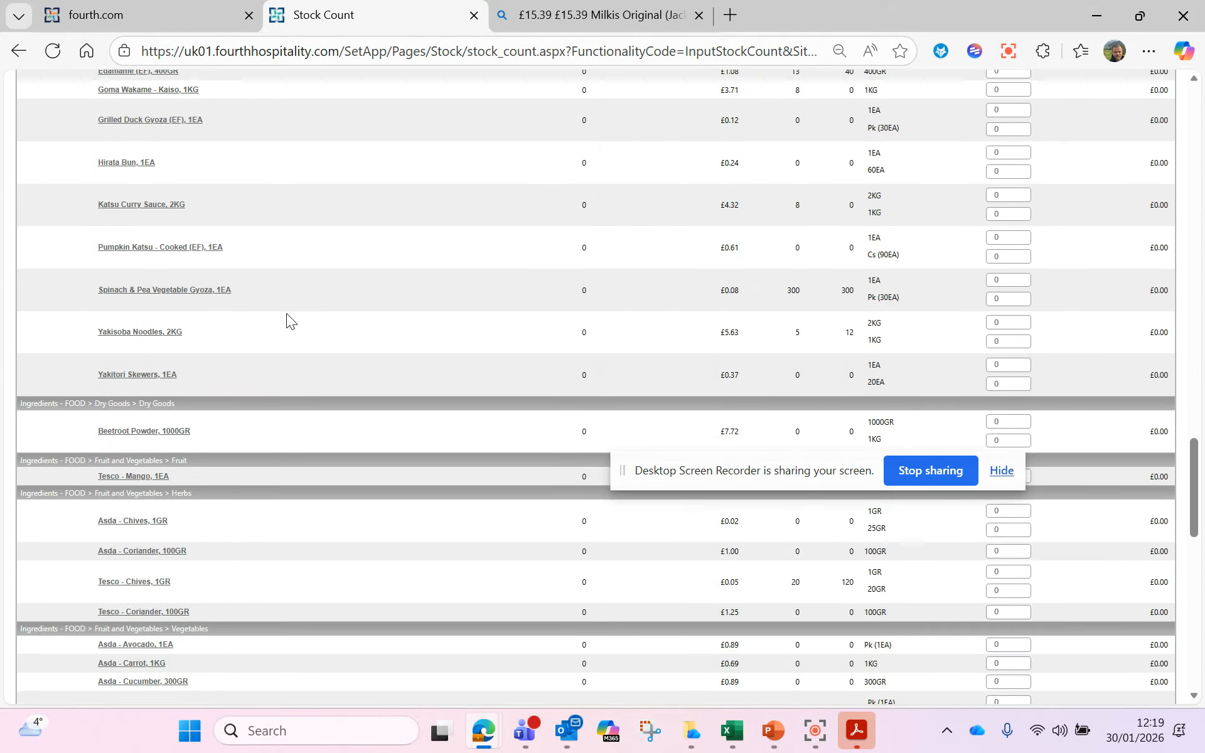
pyautogui.scroll(20, 286, 314)
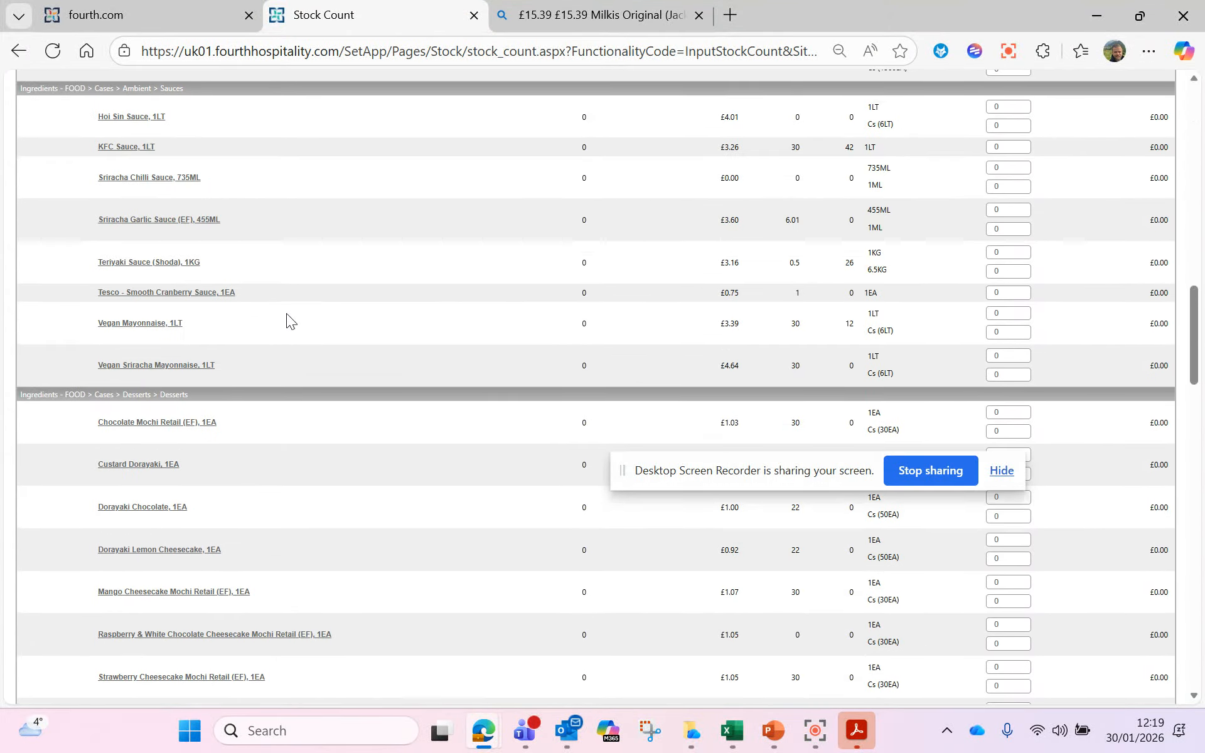
pyautogui.scroll(-3, 286, 314)
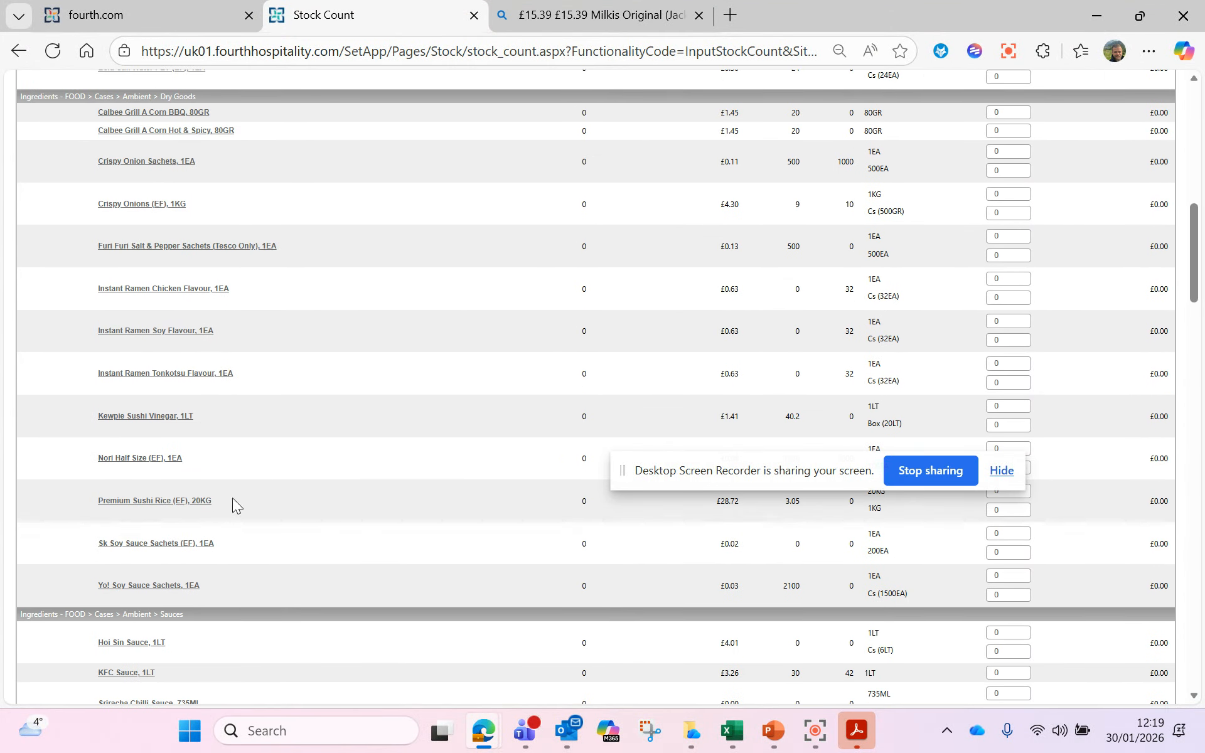
pyautogui.scroll(4, 233, 495)
pyautogui.scroll(-6, 202, 401)
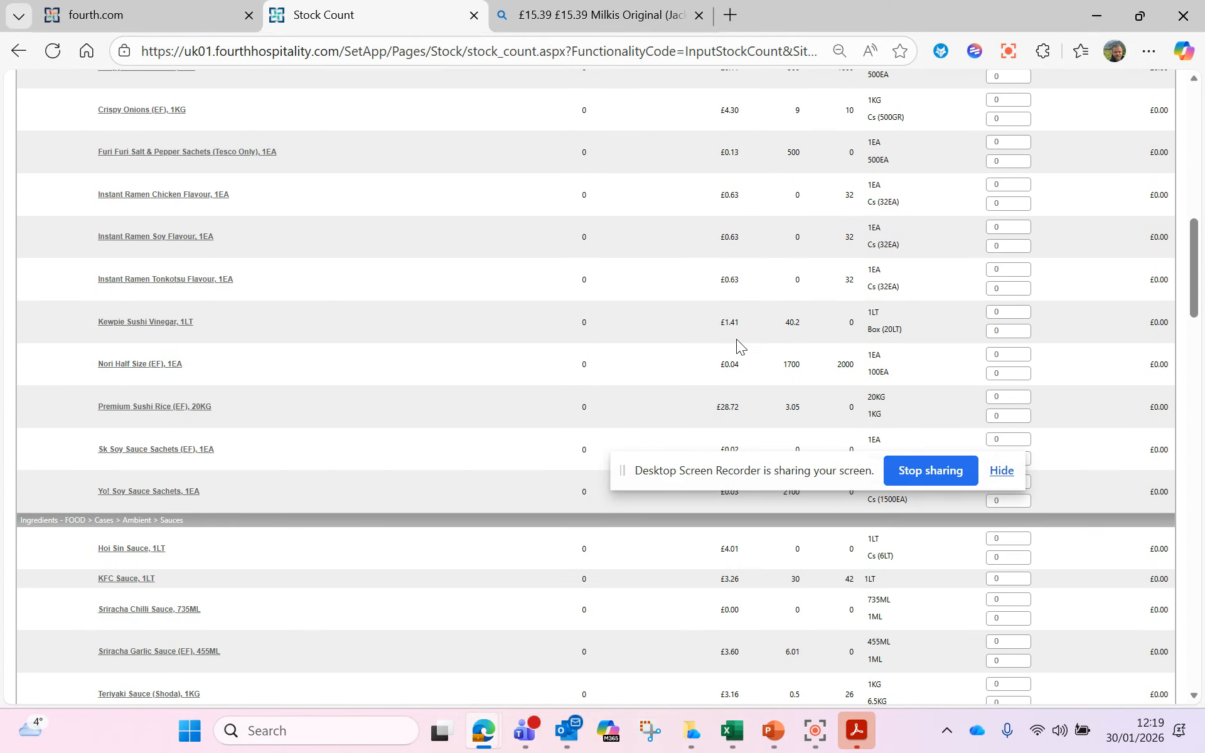
# Step: Compare Nori Half Size's 1EA and 100EA units and enter a closing count of 20 for the 100EA unit
pyautogui.click(1016, 356)
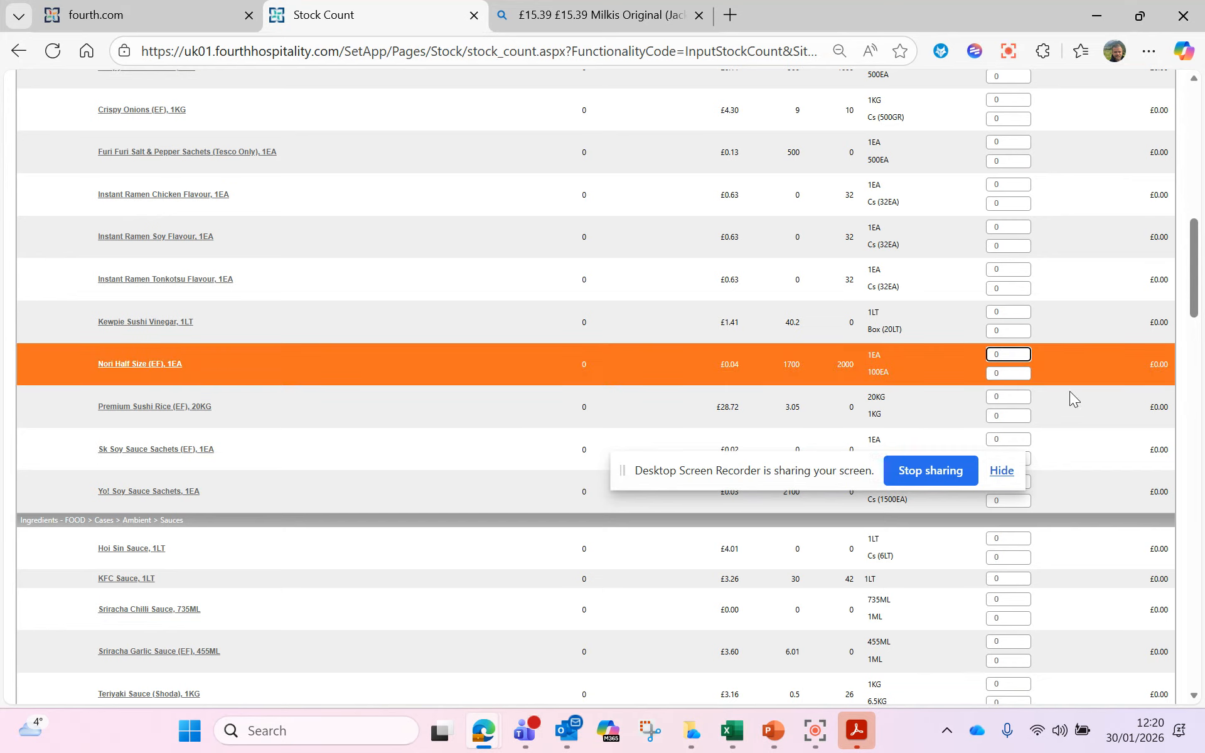
pyautogui.doubleClick(874, 356)
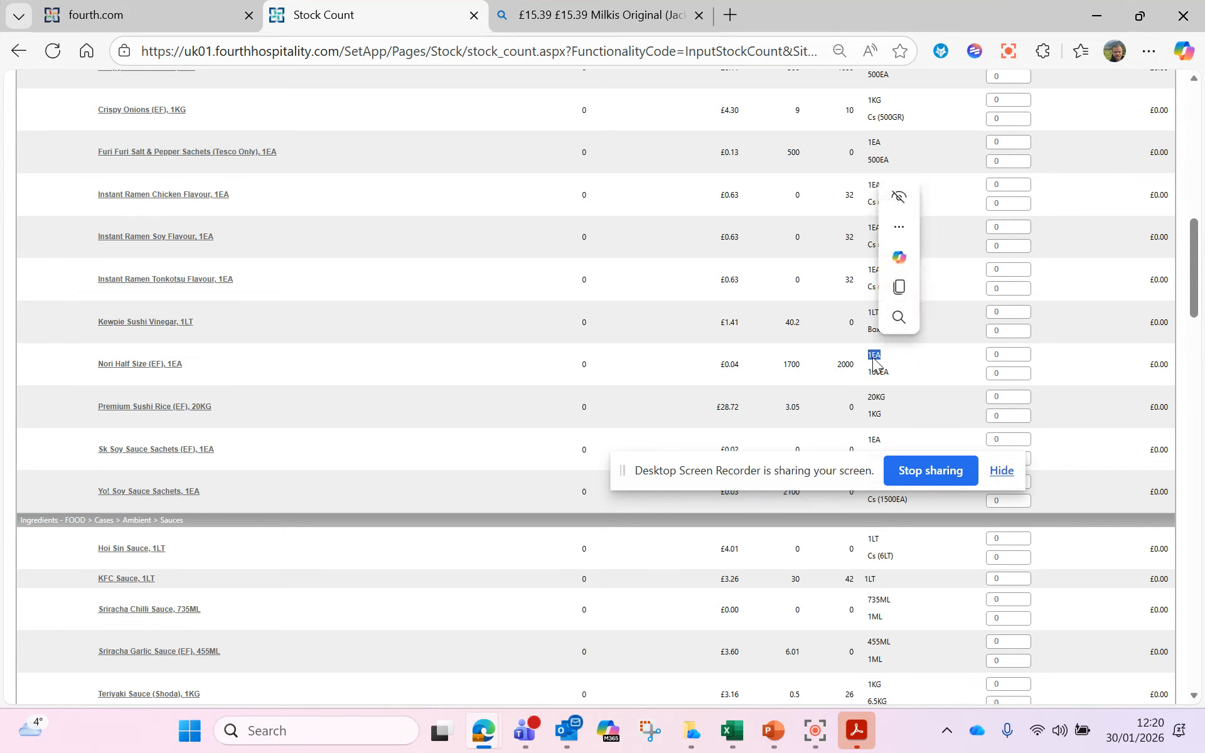
pyautogui.moveTo(899, 377); pyautogui.dragTo(868, 379)
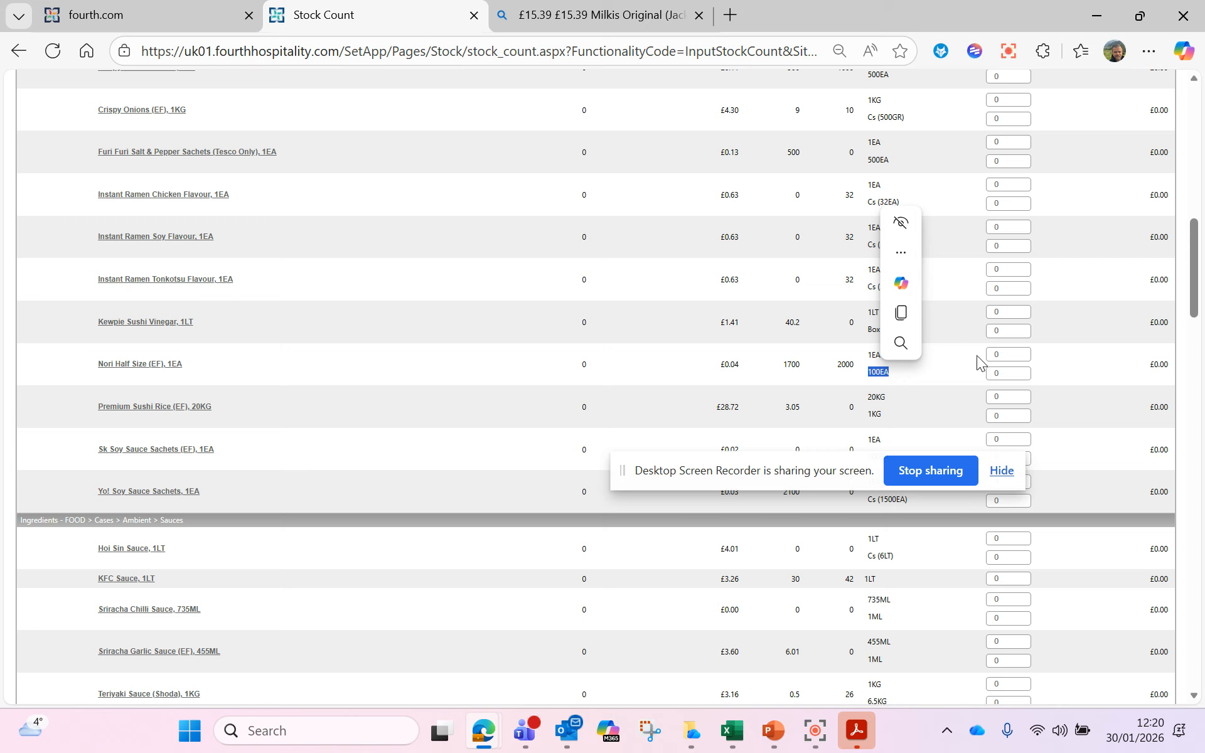
pyautogui.click(1010, 355)
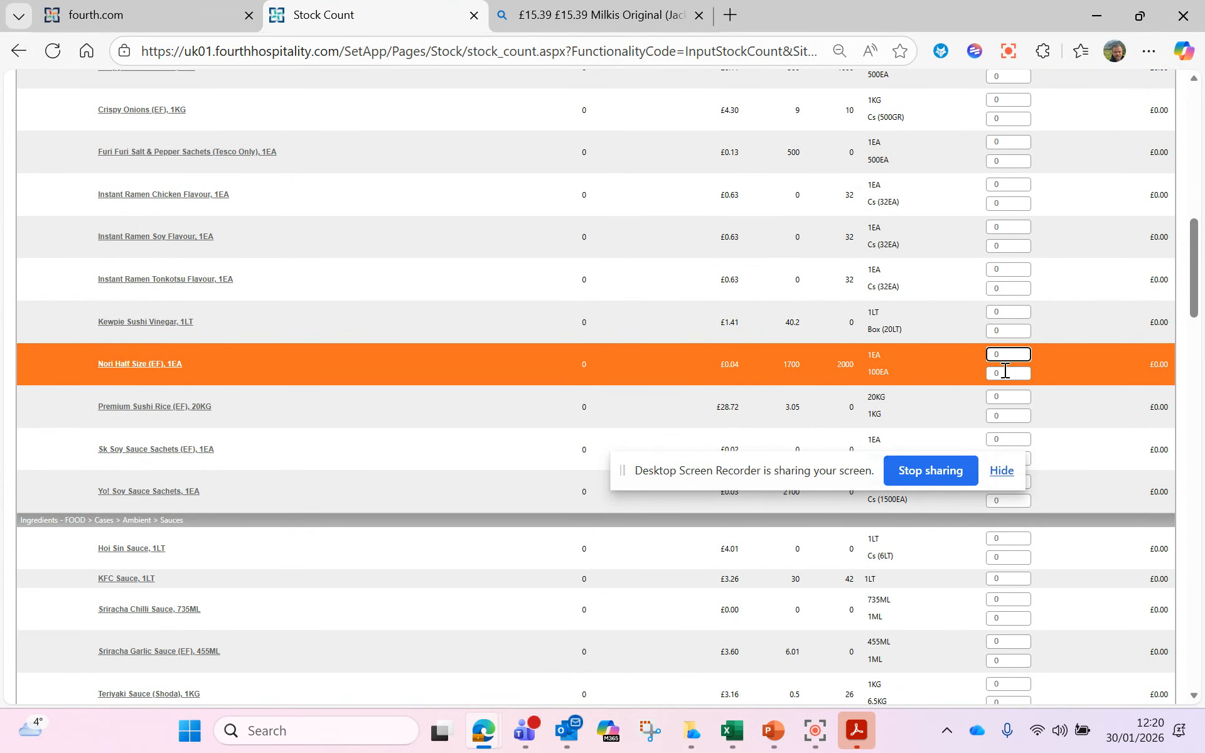
pyautogui.click(1015, 375)
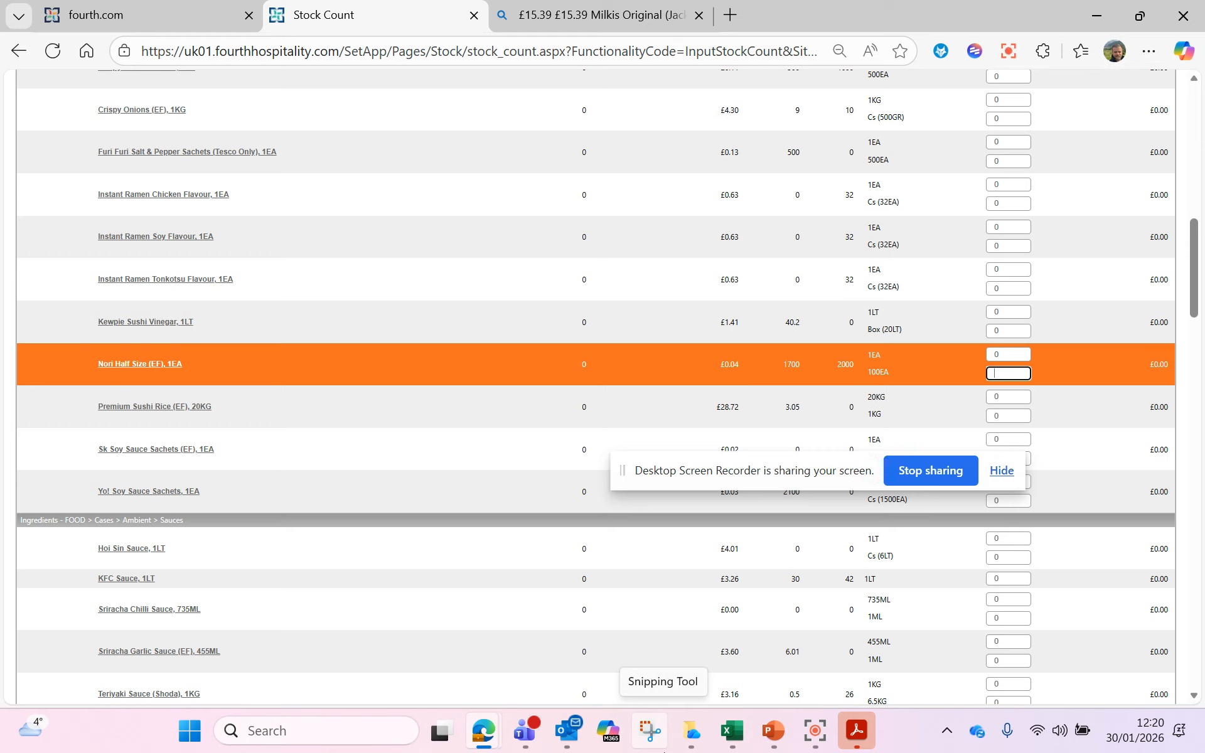
pyautogui.write('20')
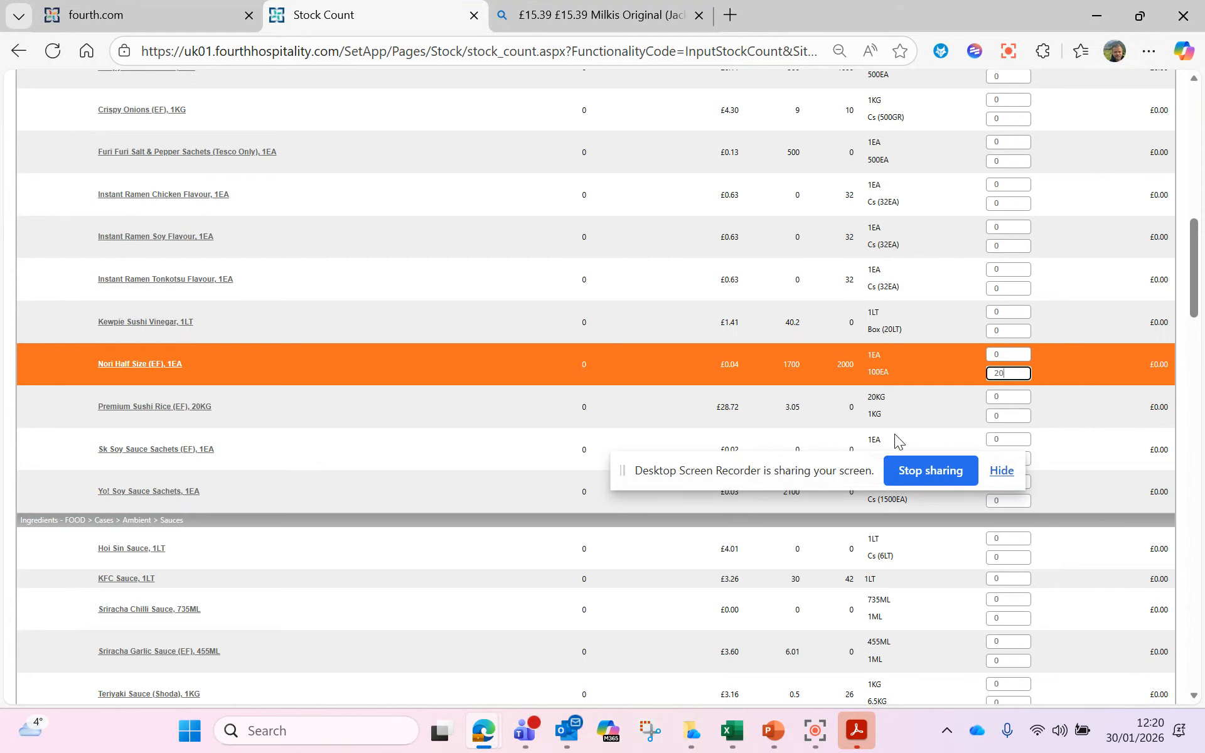
pyautogui.doubleClick(885, 375)
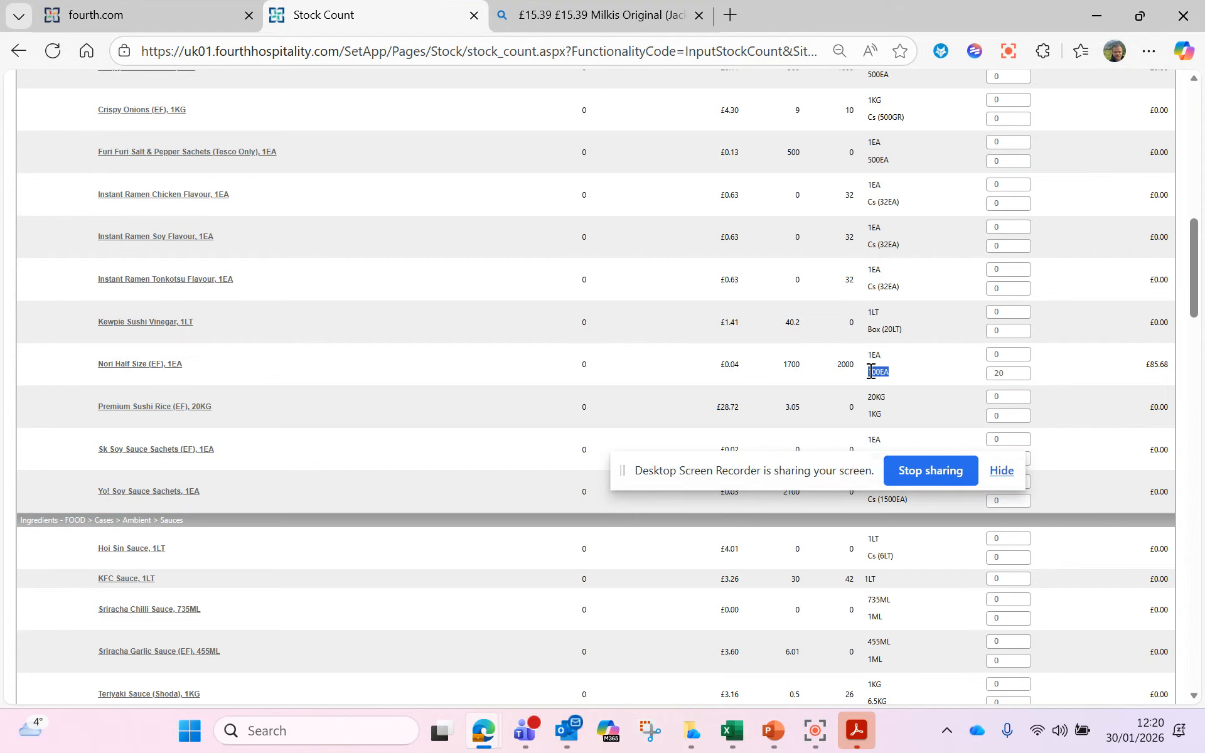
# Step: Change the 100EA closing count for Nori Half Size to 22.5 and check its stock value
pyautogui.click(1012, 375)
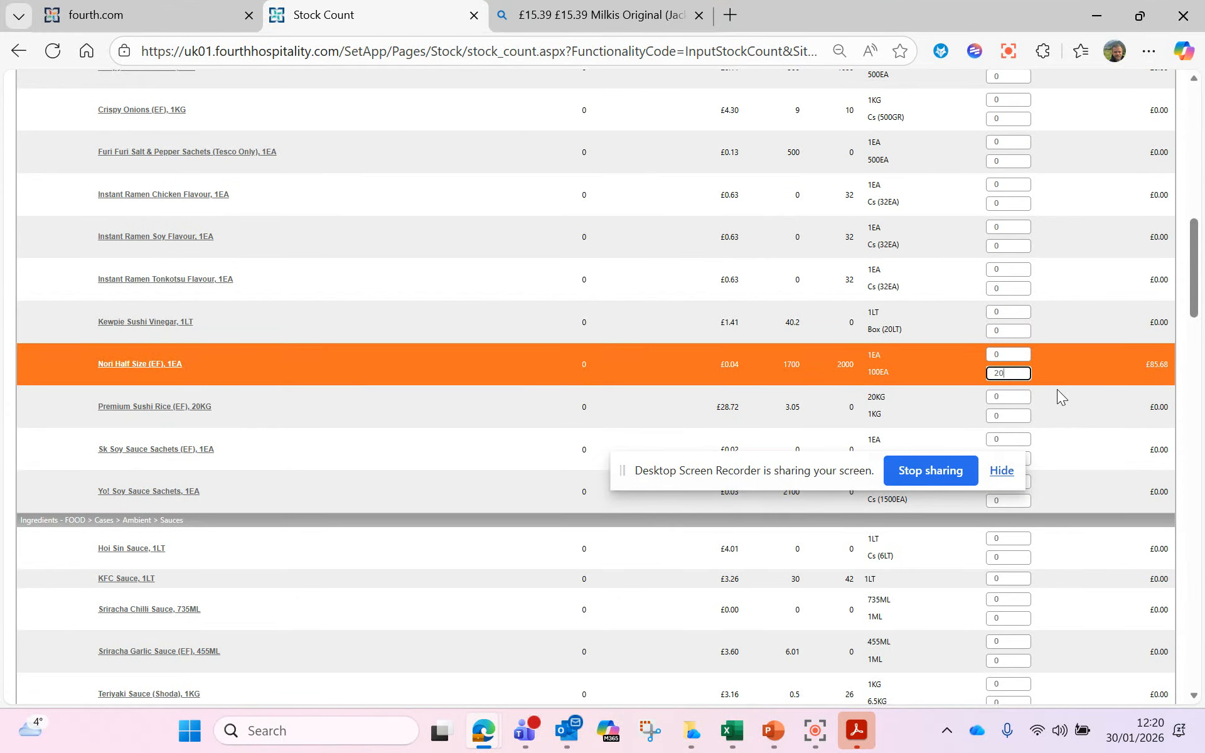
pyautogui.click(1009, 375)
pyautogui.write('0')
pyautogui.write('2.')
pyautogui.write('5')
pyautogui.click(1104, 294)
pyautogui.moveTo(1145, 363); pyautogui.dragTo(1171, 367)
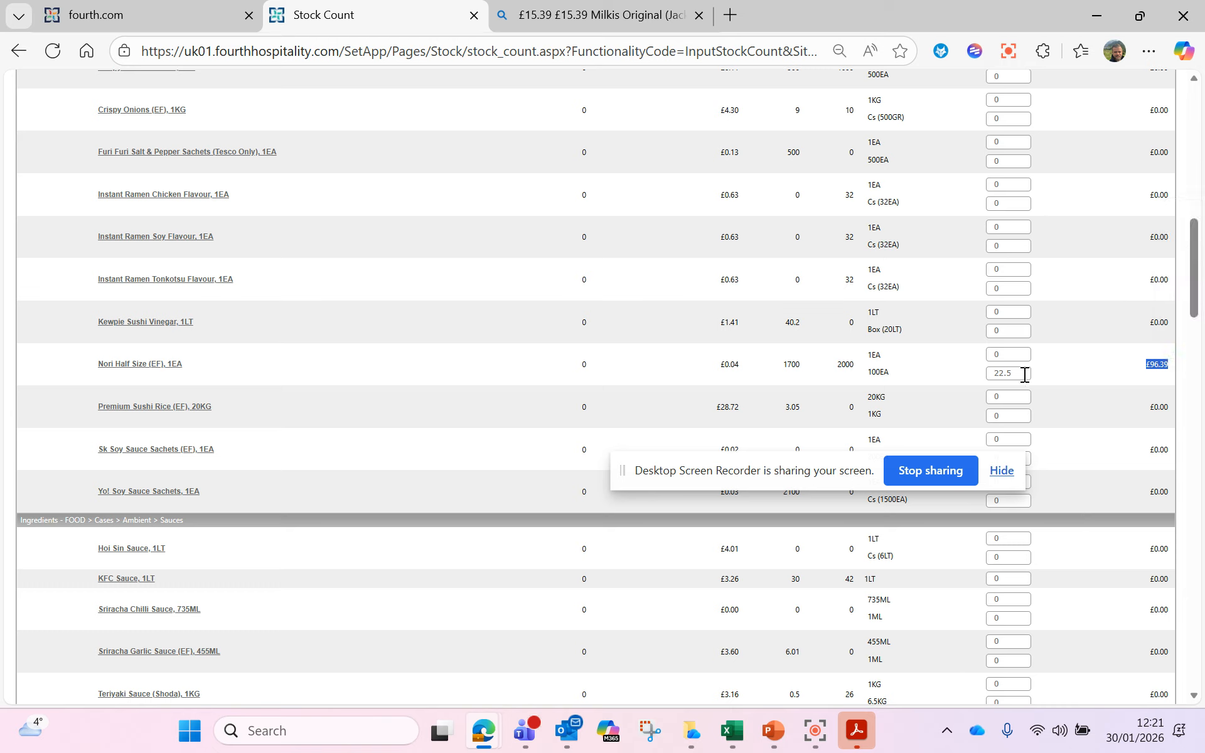
# Step: Set the 100EA closing count for Nori Half Size to 0 and enter 22.5 for its 1EA unit instead
pyautogui.moveTo(1014, 377); pyautogui.dragTo(981, 376)
pyautogui.write('0')
pyautogui.click(1038, 353)
pyautogui.moveTo(1164, 365); pyautogui.dragTo(1146, 371)
pyautogui.click(1001, 359)
pyautogui.write('22.5')
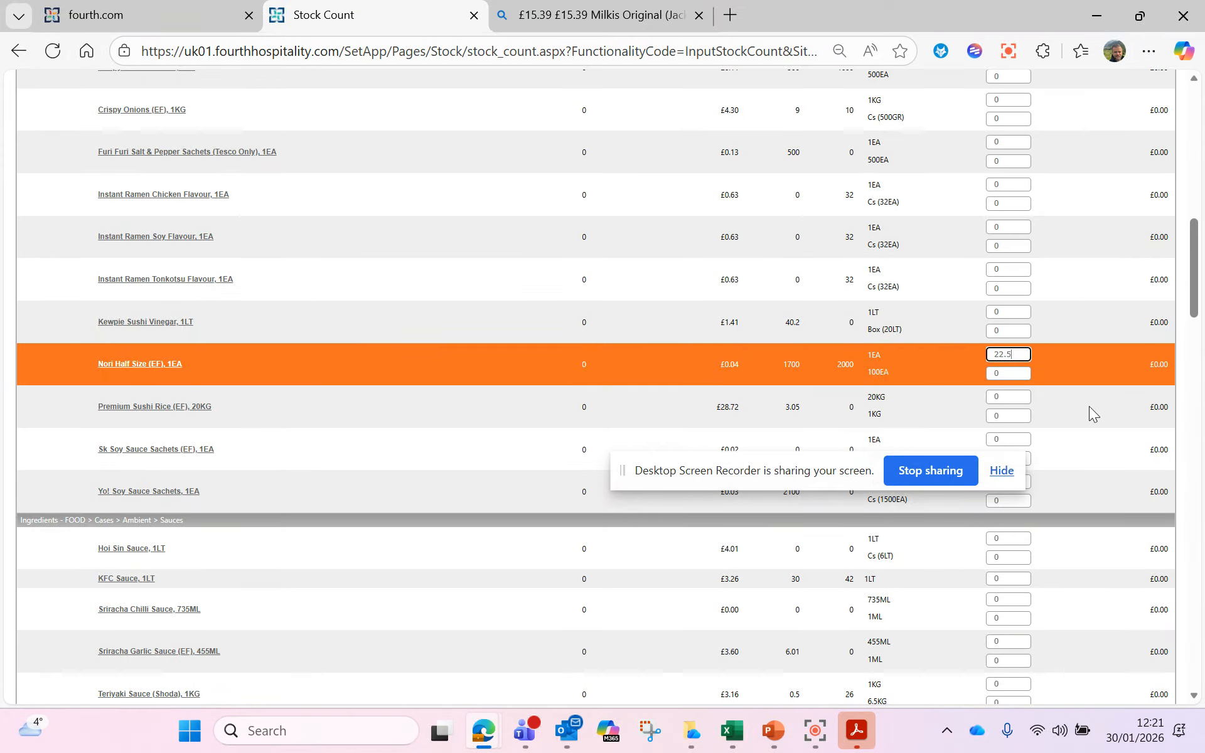
# Step: Check Nori Half Size's stock value against the 22.5 closing count entered under its 1EA unit
pyautogui.click(1115, 413)
pyautogui.doubleClick(1167, 369)
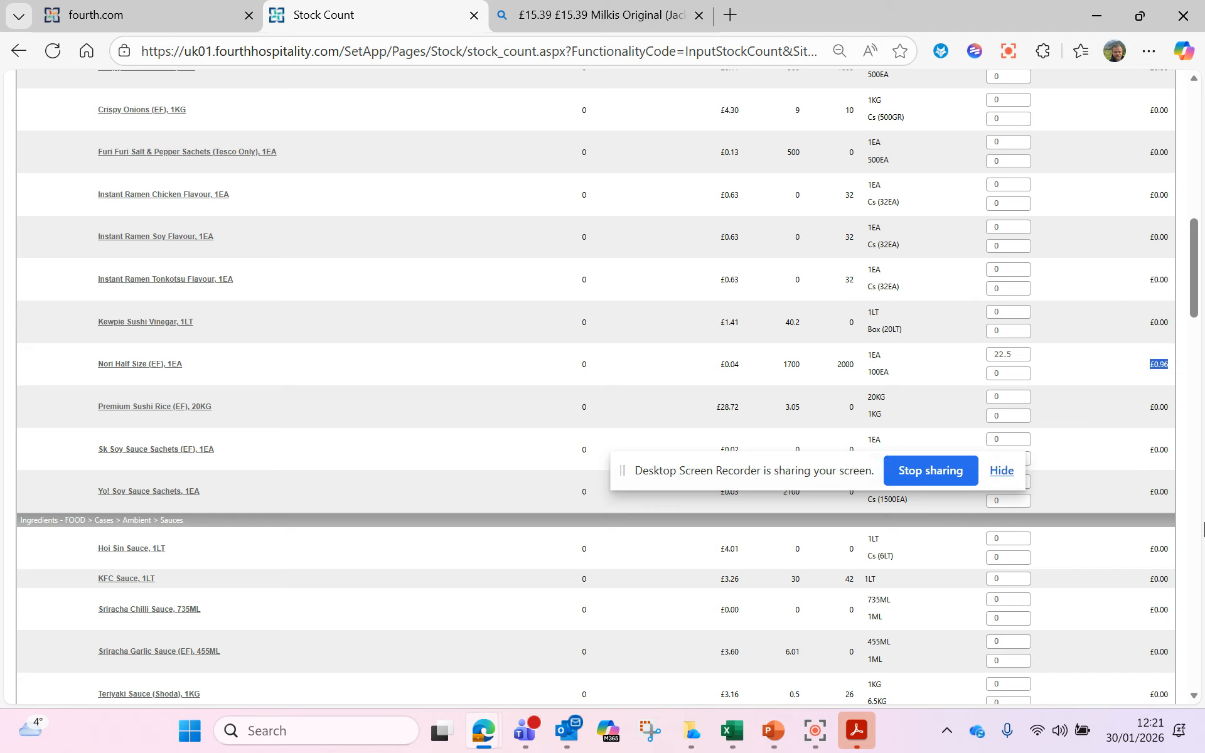
pyautogui.click(1015, 362)
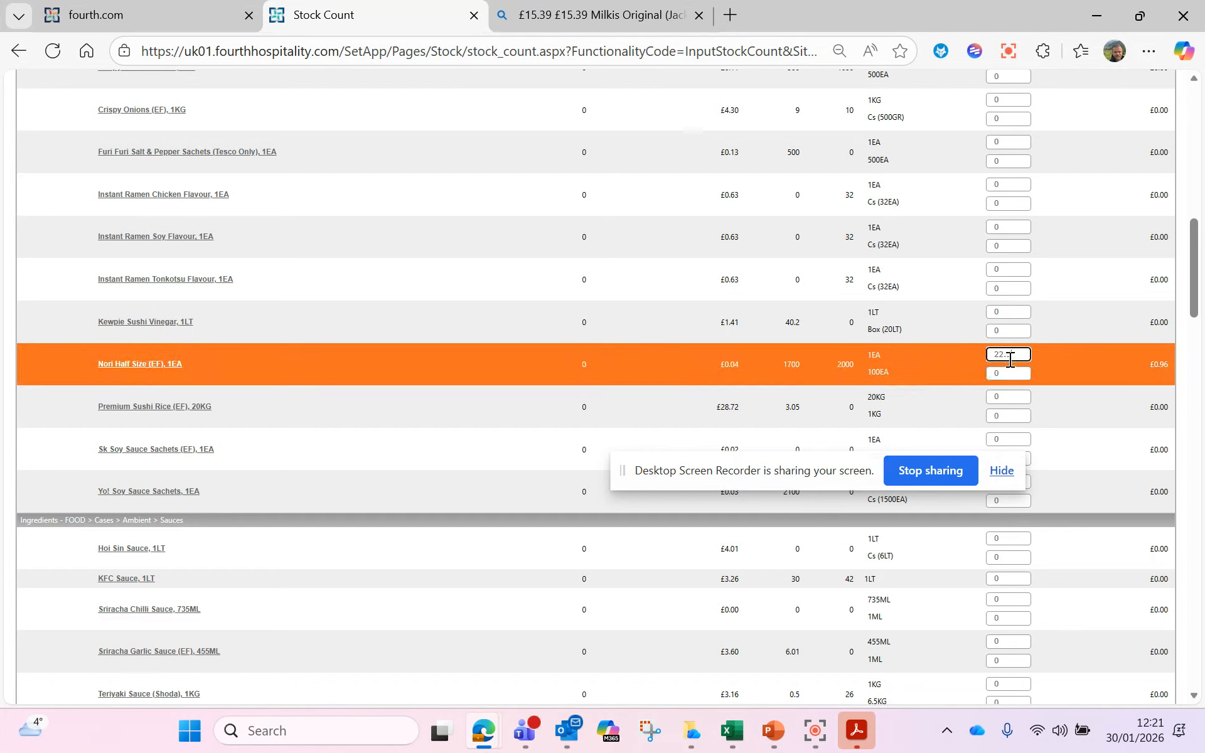
pyautogui.click(906, 361)
pyautogui.doubleClick(906, 361)
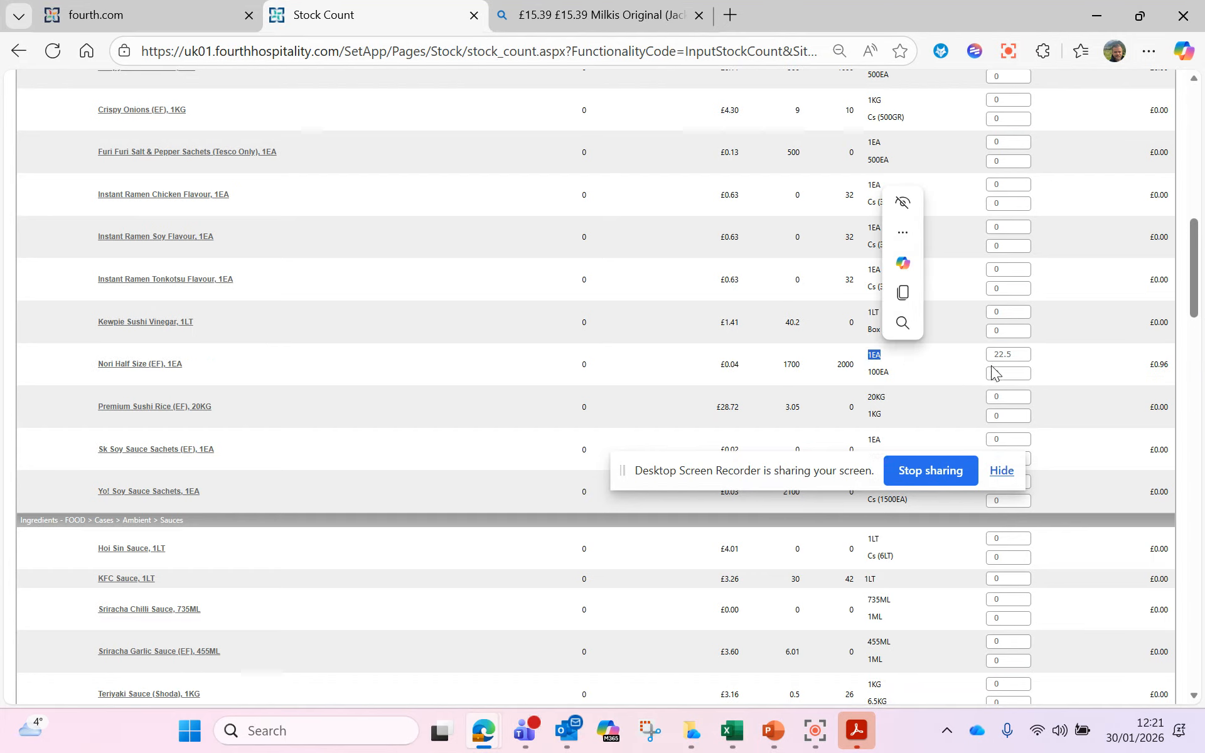
# Step: Set the 1EA closing count for Nori Half Size to 0 and enter 22.5 for its 100EA unit
pyautogui.click(1009, 373)
pyautogui.moveTo(1021, 354); pyautogui.dragTo(940, 371)
pyautogui.press('BackSpace')
pyautogui.write('0')
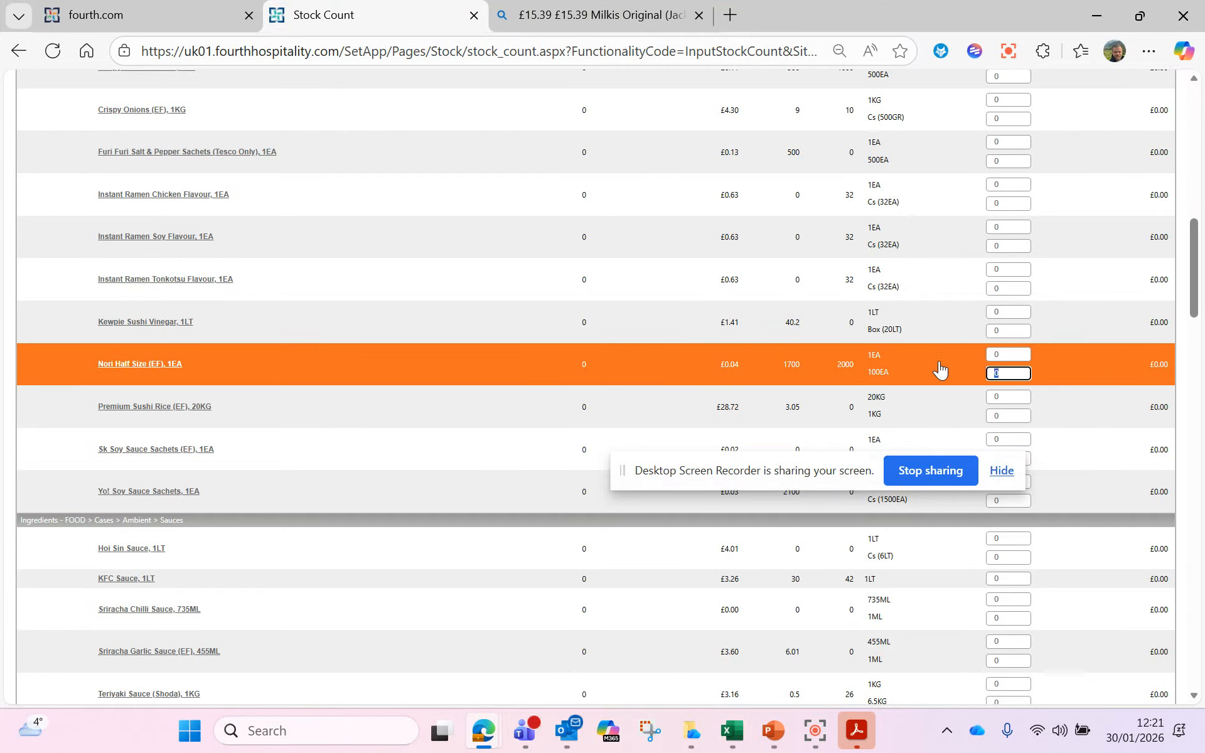
pyautogui.click(1104, 406)
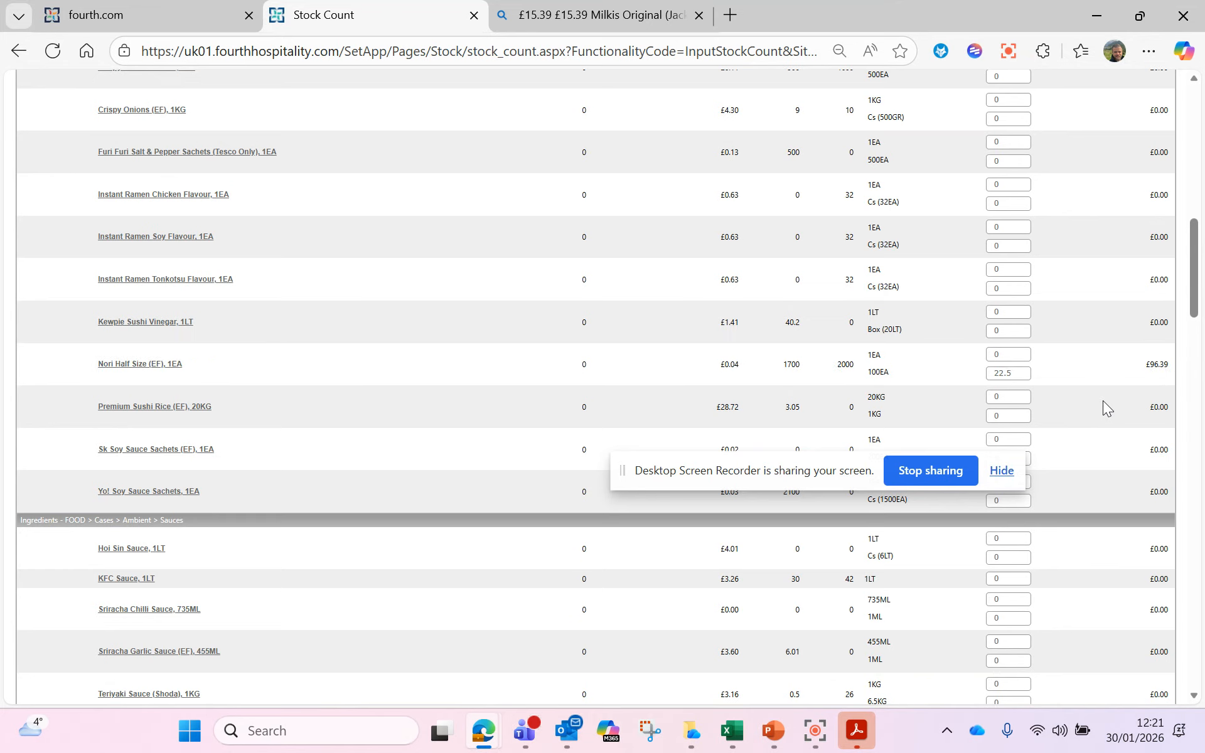
# Step: Enter a closing count of 0.5 for Hoi Sin Sauce's 1LT unit in the ambient sauces category
pyautogui.scroll(-5, 1027, 408)
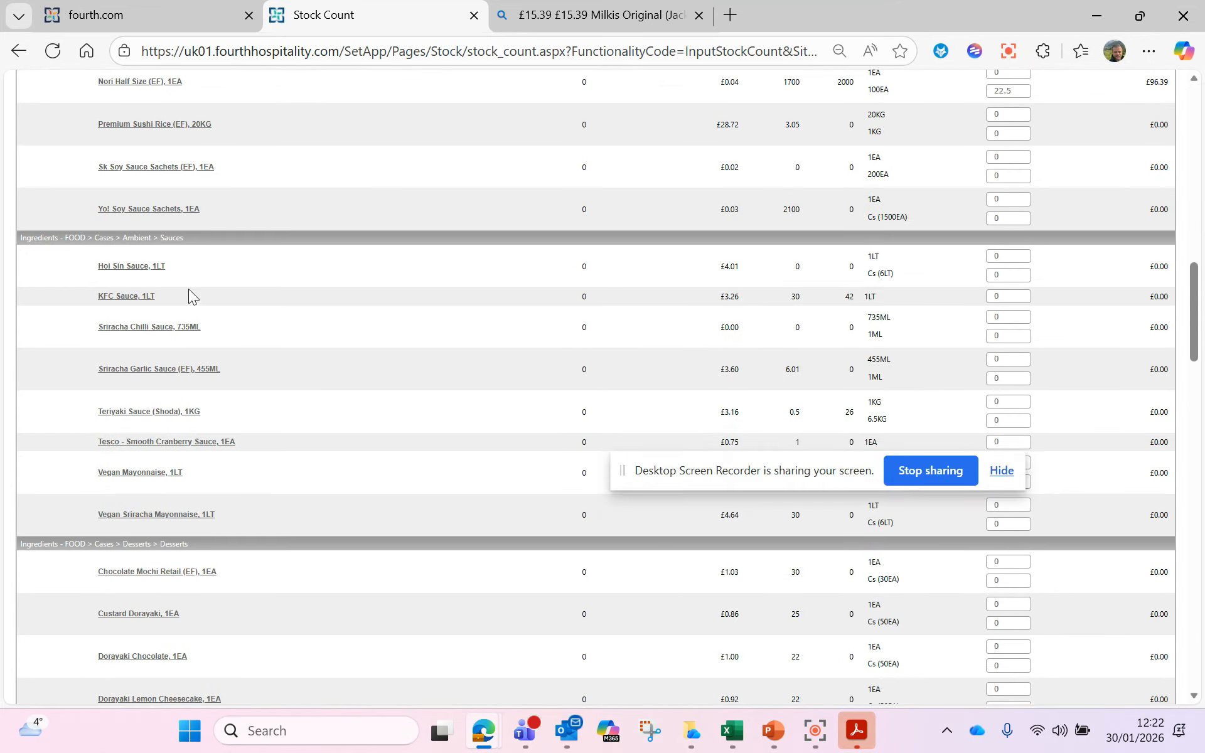
pyautogui.moveTo(896, 326); pyautogui.dragTo(874, 278)
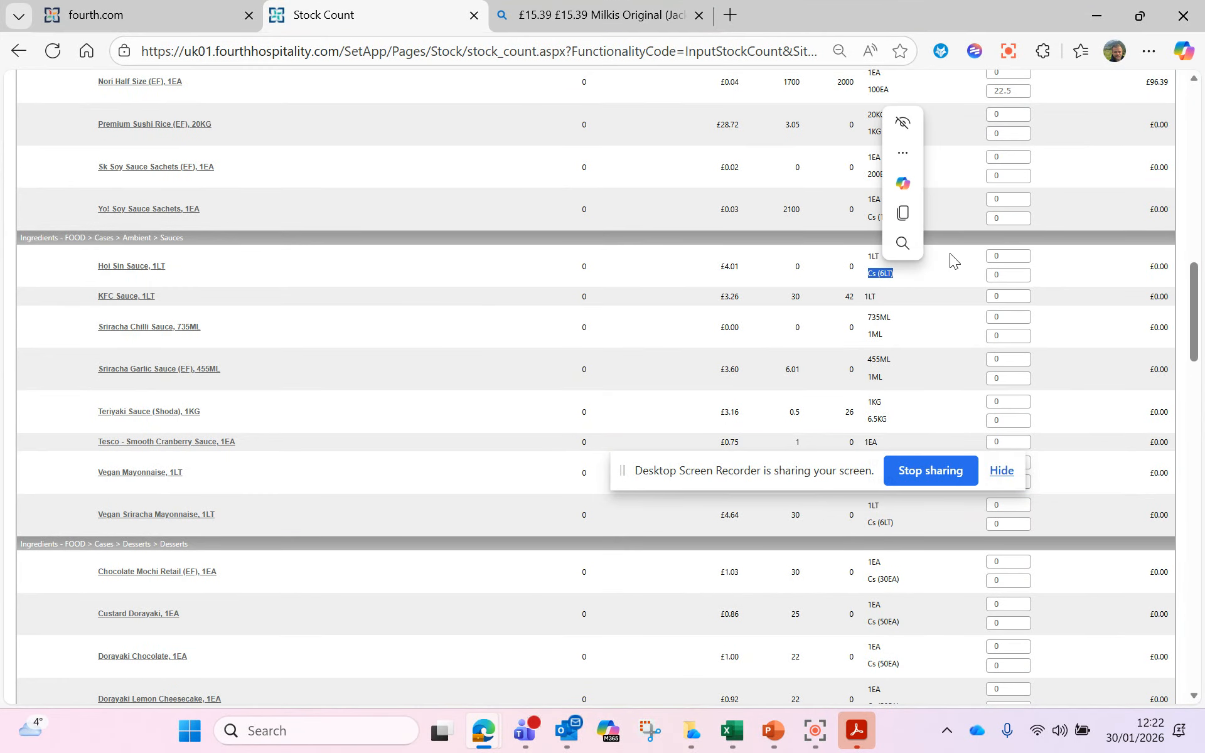
pyautogui.click(1002, 256)
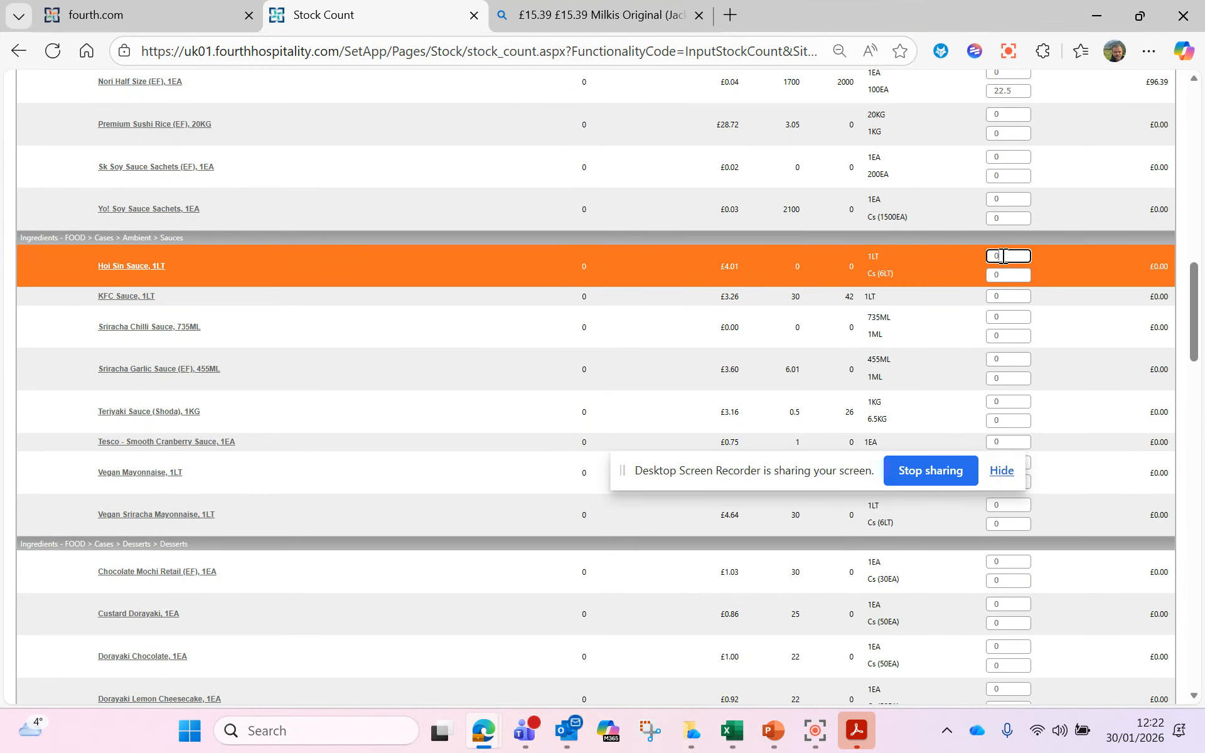
pyautogui.press('BackSpace')
pyautogui.moveTo(891, 257); pyautogui.dragTo(870, 259)
pyautogui.click(997, 253)
pyautogui.write('0.5')
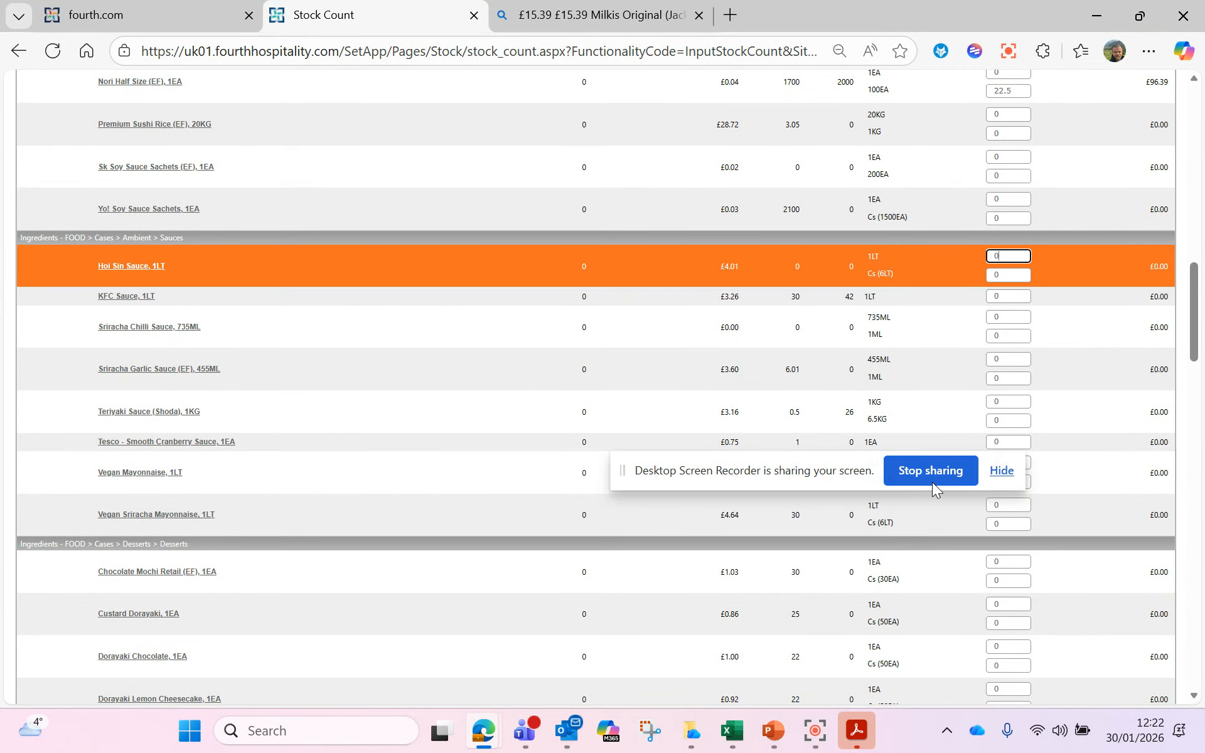
pyautogui.click(1089, 295)
# Step: Enter a closing count of 1 for Hoi Sin Sauce's Cs (6LT) unit and check the product's stock value
pyautogui.click(1009, 277)
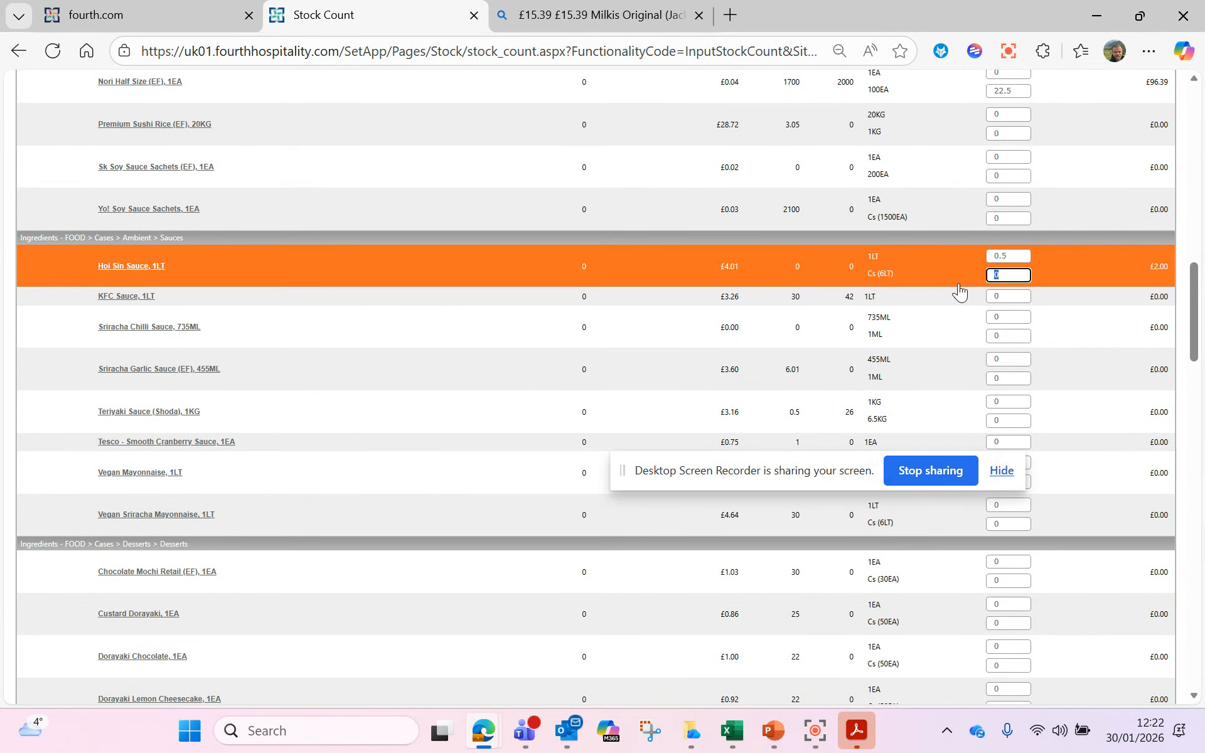
pyautogui.moveTo(895, 276); pyautogui.dragTo(866, 274)
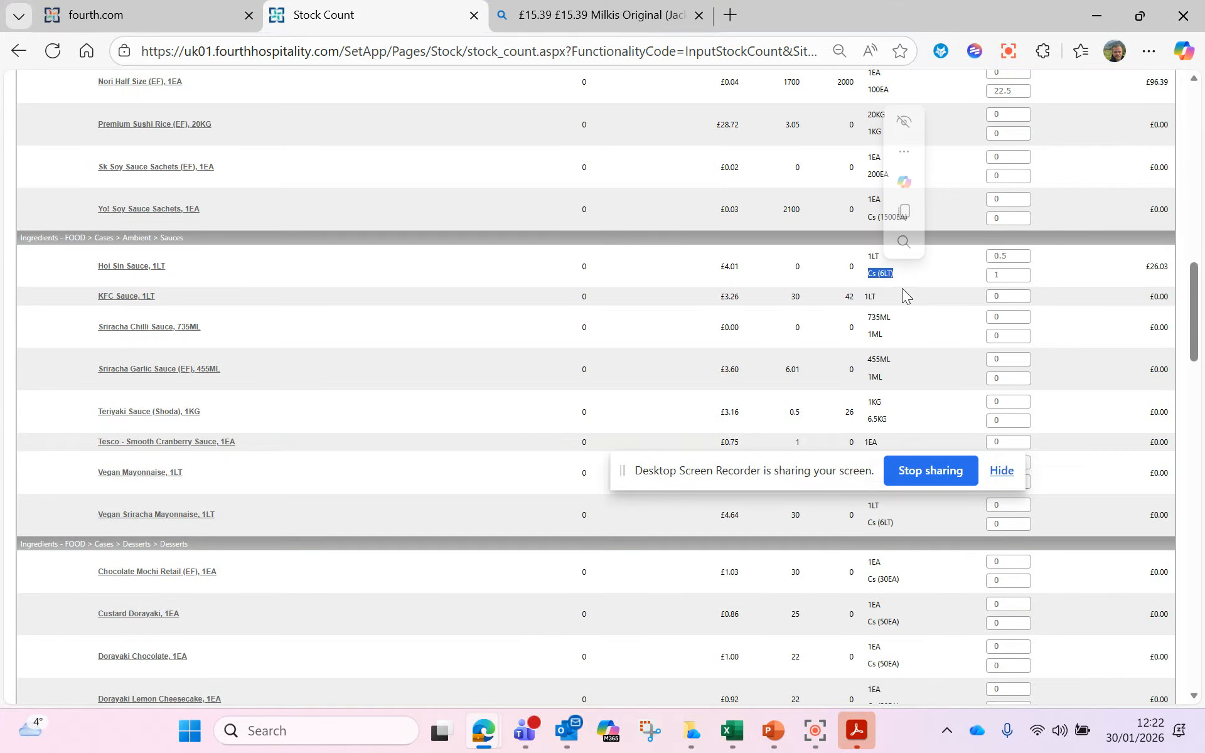
pyautogui.click(1011, 275)
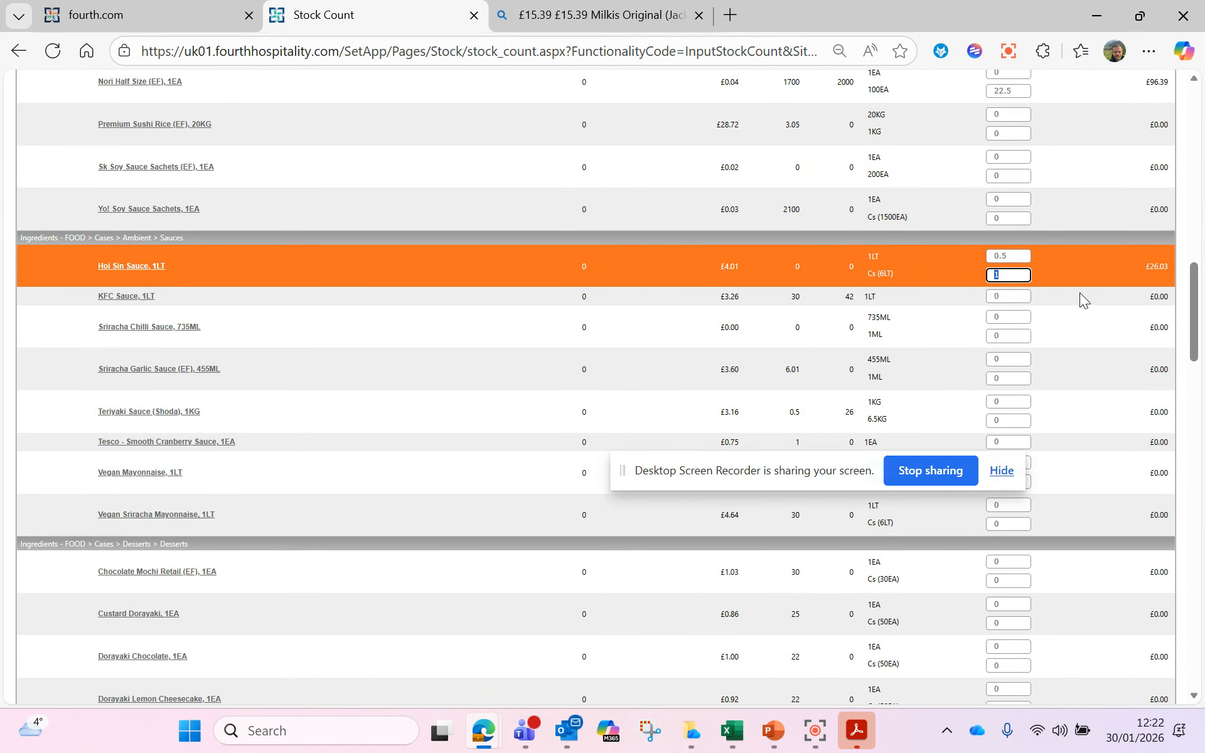
pyautogui.click(1126, 265)
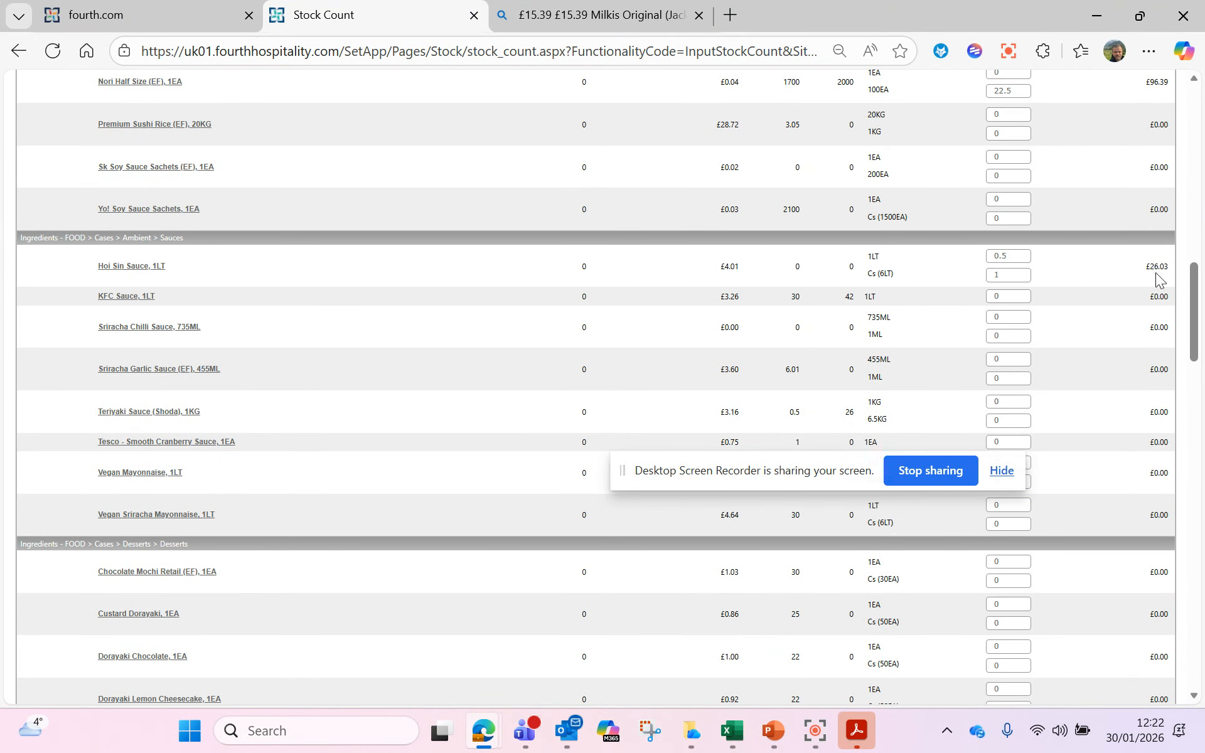
# Step: Compare the closing counts entered for Hoi Sin Sauce's 1LT and Cs (6LT) units
pyautogui.click(1010, 260)
pyautogui.click(1061, 282)
pyautogui.moveTo(892, 276)
pyautogui.mouseDown()
pyautogui.moveTo(866, 276)
pyautogui.moveTo(888, 276)
pyautogui.mouseUp()
pyautogui.click(882, 274)
pyautogui.click(993, 258)
pyautogui.click(1071, 300)
# Step: Try a closing count of 6 for Hoi Sin Sauce's Cs (6LT) unit and check its stock value
pyautogui.click(1004, 274)
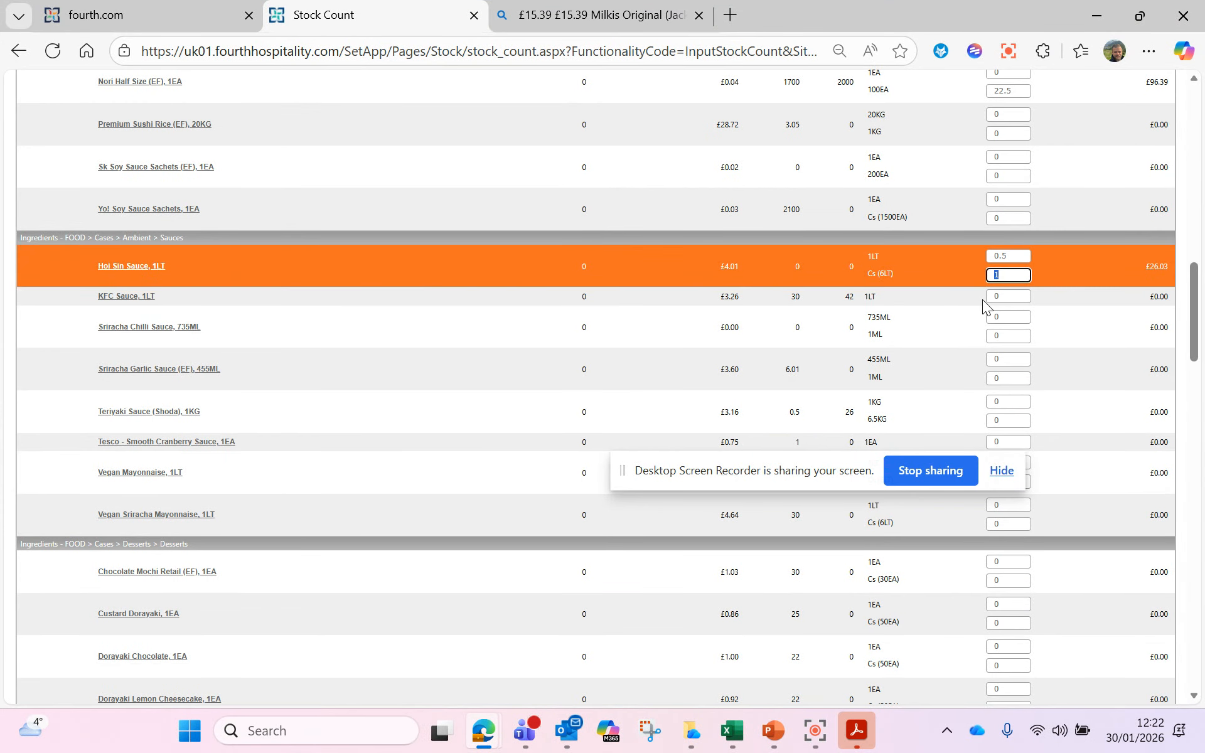
pyautogui.write('6')
pyautogui.click(897, 282)
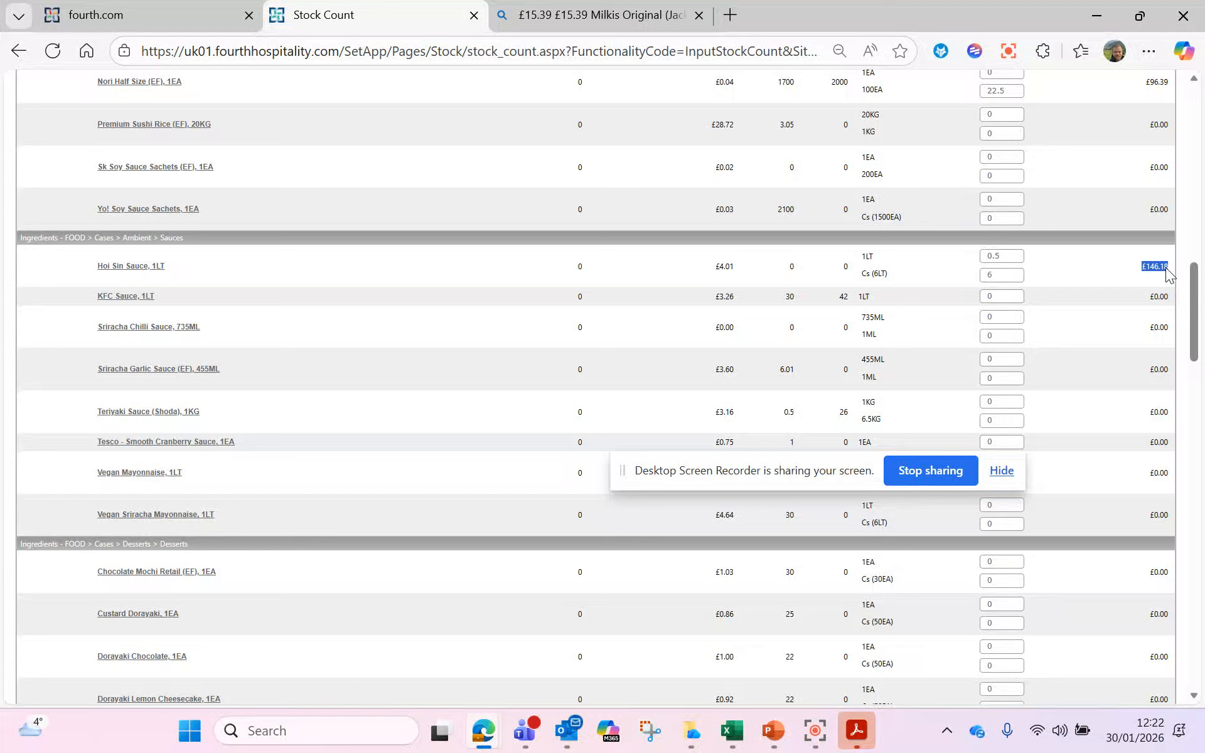
pyautogui.click(1002, 273)
pyautogui.moveTo(881, 274); pyautogui.dragTo(874, 274)
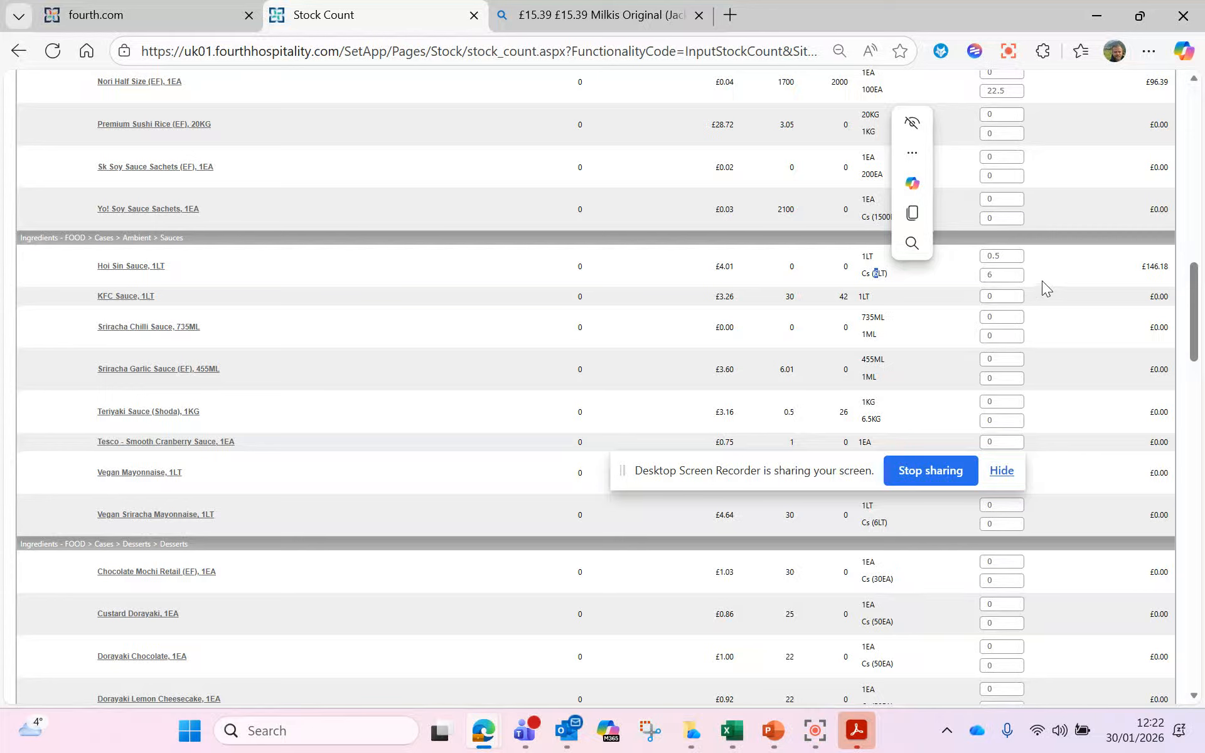
# Step: Change the Cs (6LT) closing count for Hoi Sin Sauce to 1
pyautogui.click(1003, 280)
pyautogui.press('BackSpace')
pyautogui.write('1')
pyautogui.click(1084, 330)
# Step: Examine the closing count fields of the ambient sauces and the soft drinks for uncounted products
pyautogui.click(1008, 293)
pyautogui.click(1003, 318)
pyautogui.click(1003, 362)
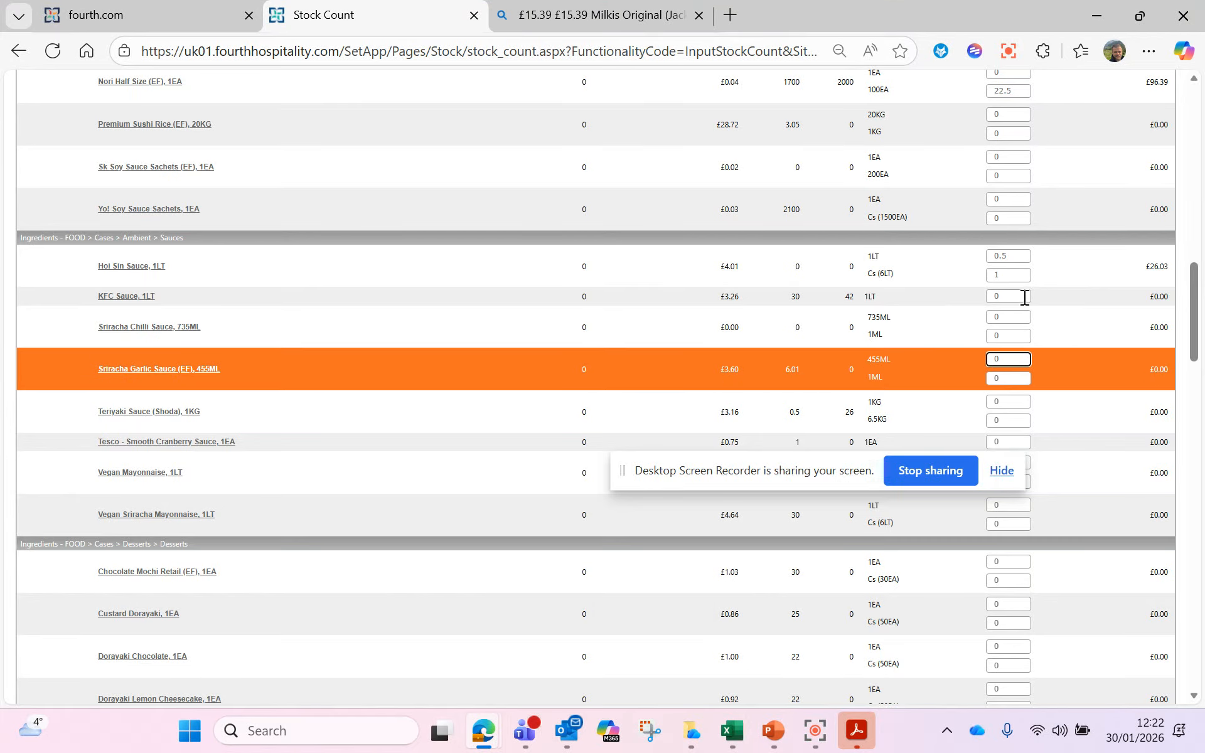
pyautogui.doubleClick(1019, 276)
pyautogui.scroll(15, 972, 290)
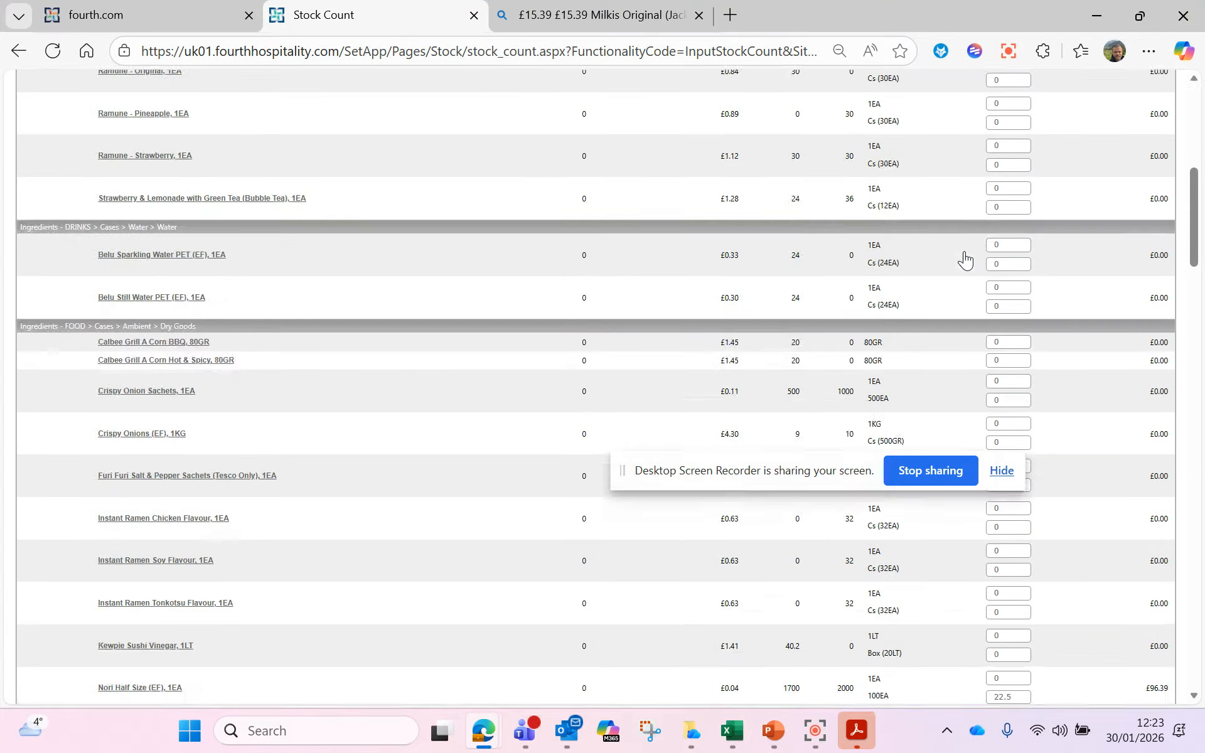
pyautogui.click(1001, 254)
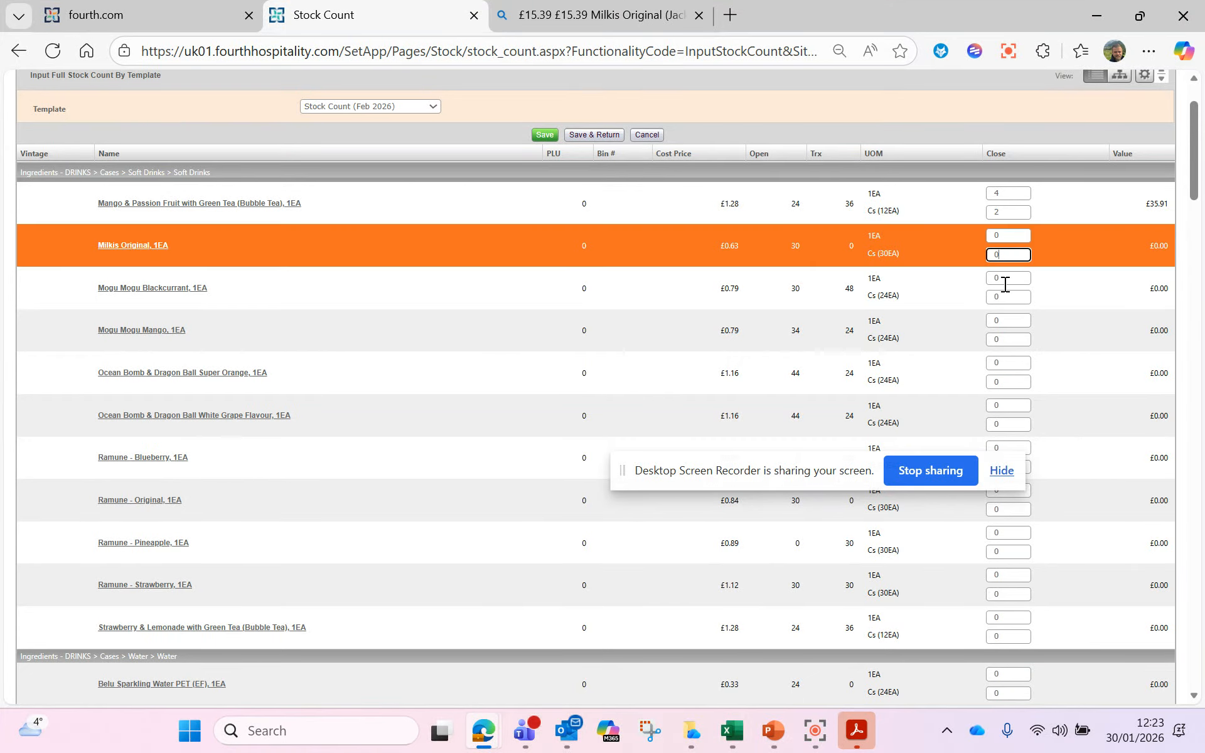
pyautogui.click(997, 320)
pyautogui.click(998, 338)
pyautogui.scroll(-3, 1009, 352)
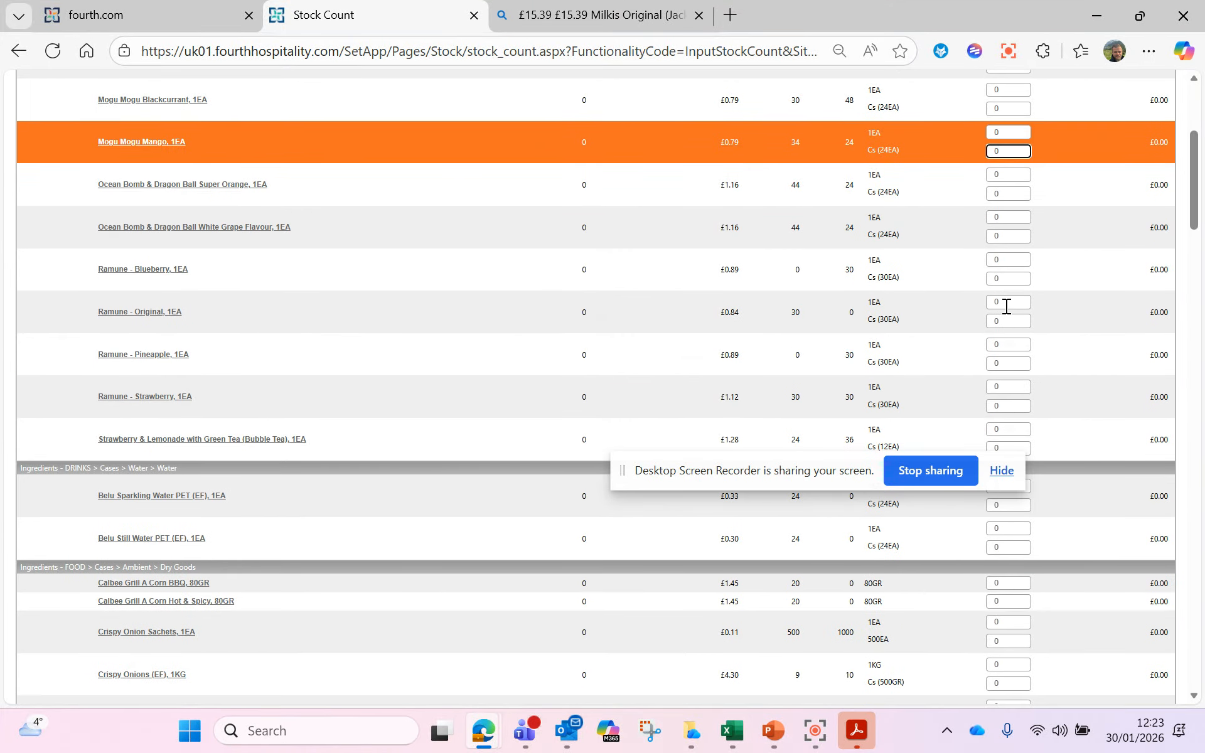
# Step: Clear the closing counts for Ramune - Original and Ramune - Pineapple, and restore them to 0
pyautogui.click(1009, 302)
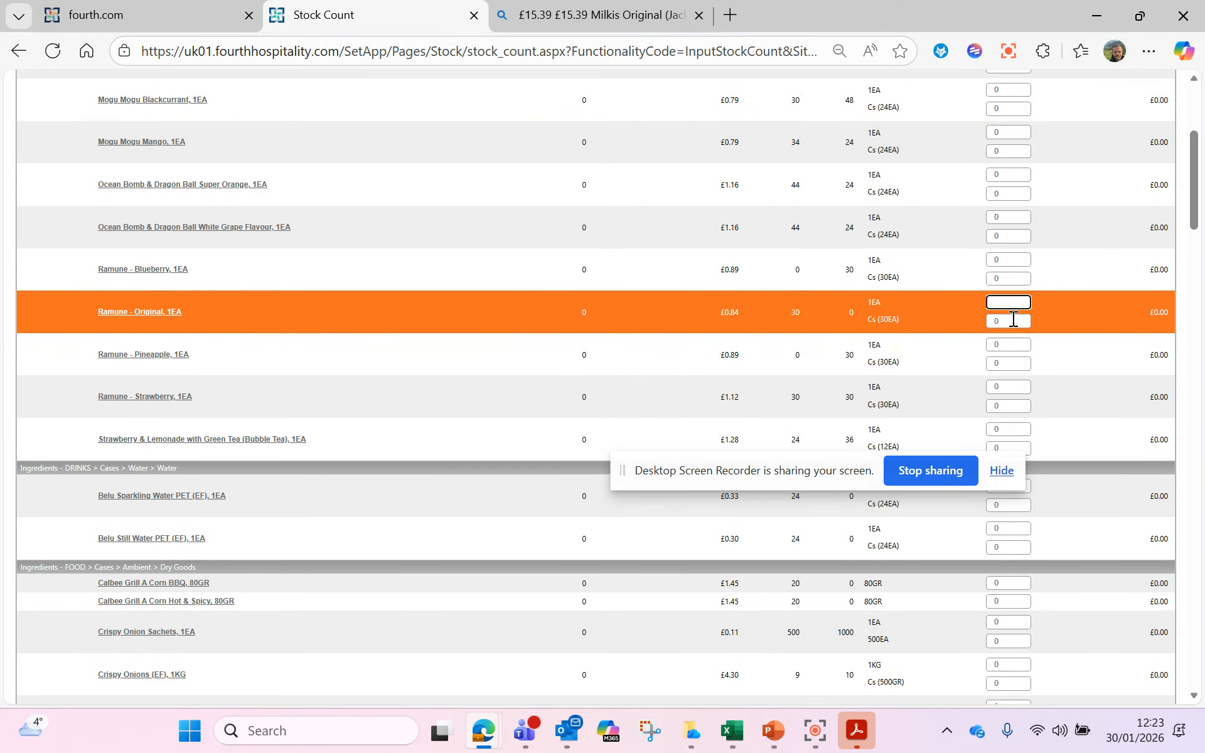
pyautogui.click(1012, 319)
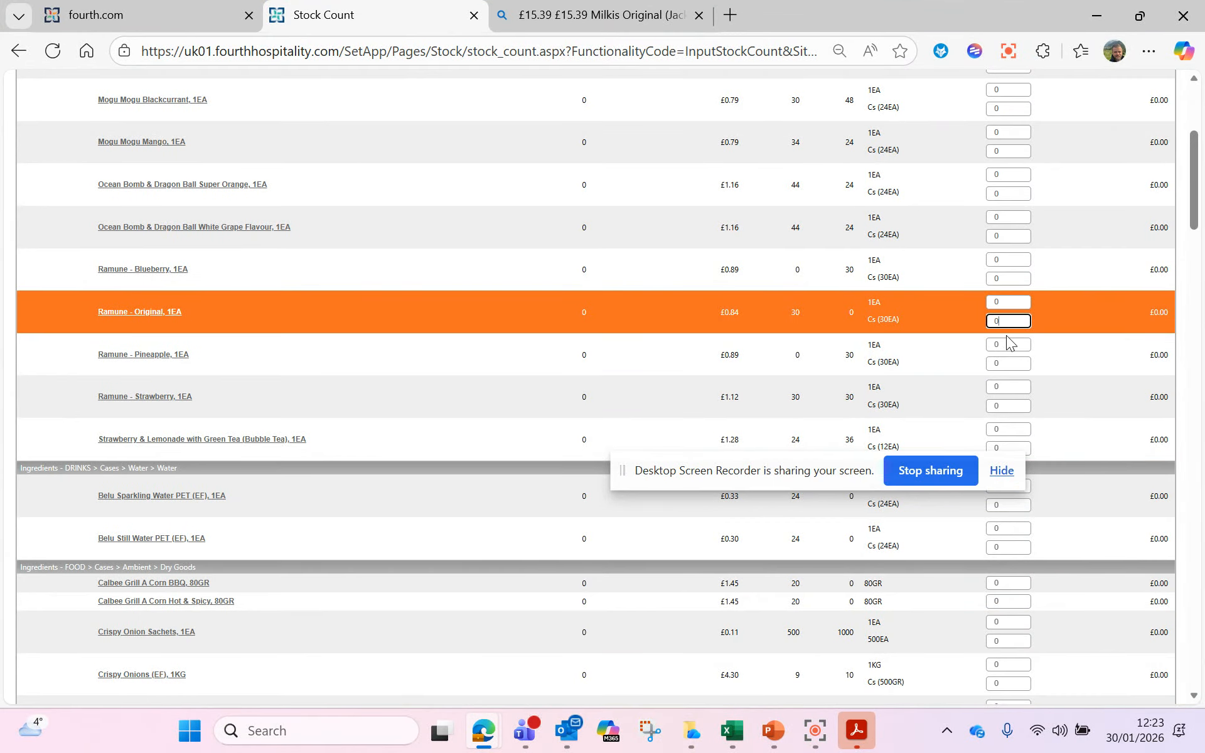
pyautogui.click(1010, 342)
pyautogui.click(1010, 342)
pyautogui.click(1004, 364)
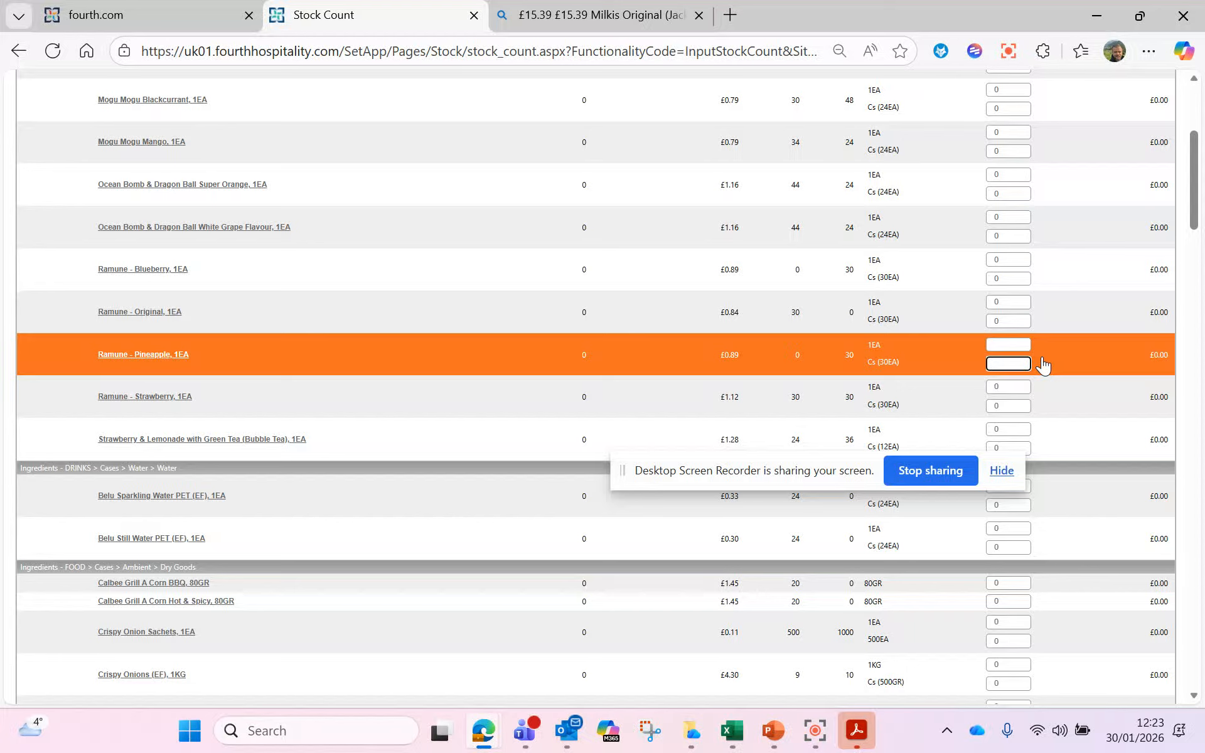
pyautogui.click(1001, 344)
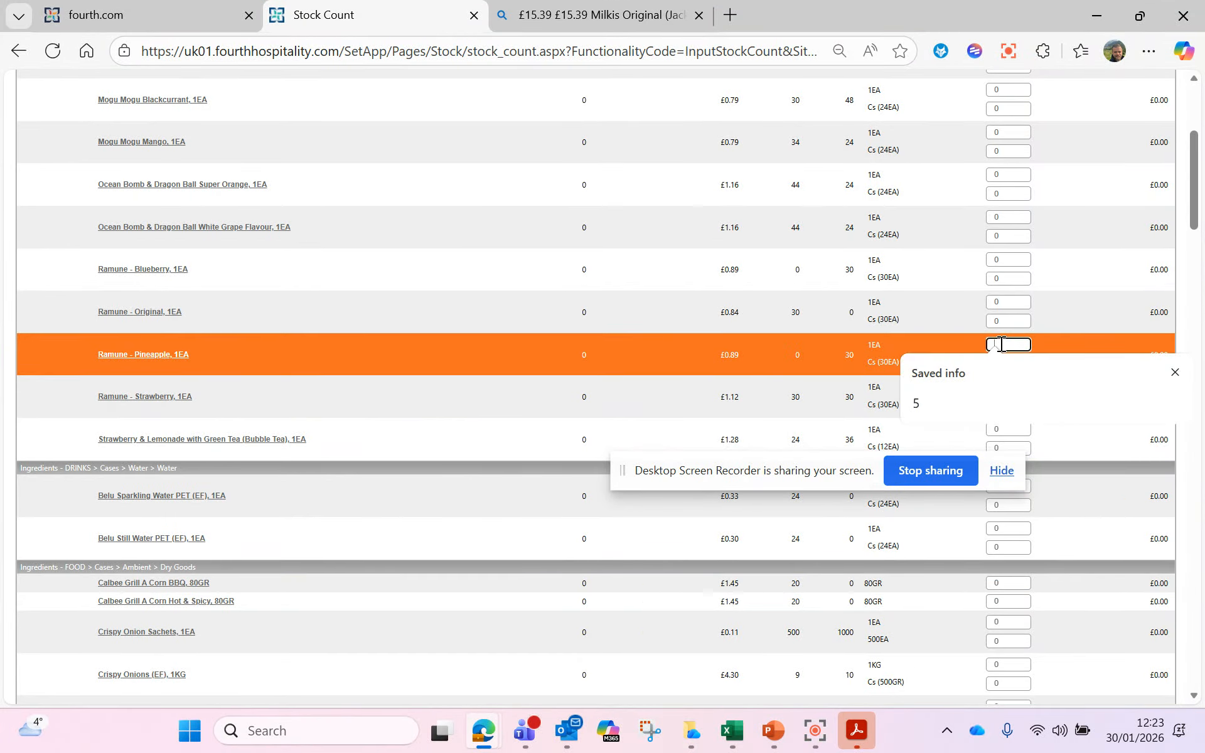
pyautogui.click(1060, 317)
pyautogui.click(1024, 363)
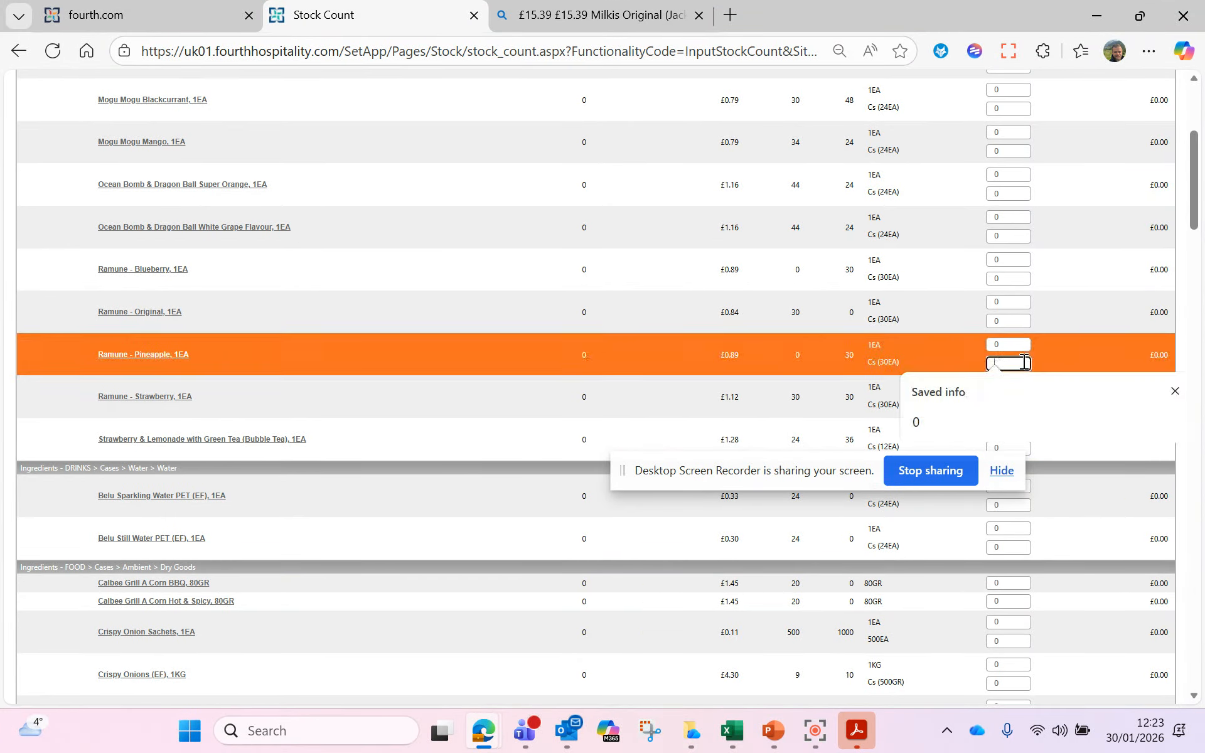
pyautogui.click(1069, 294)
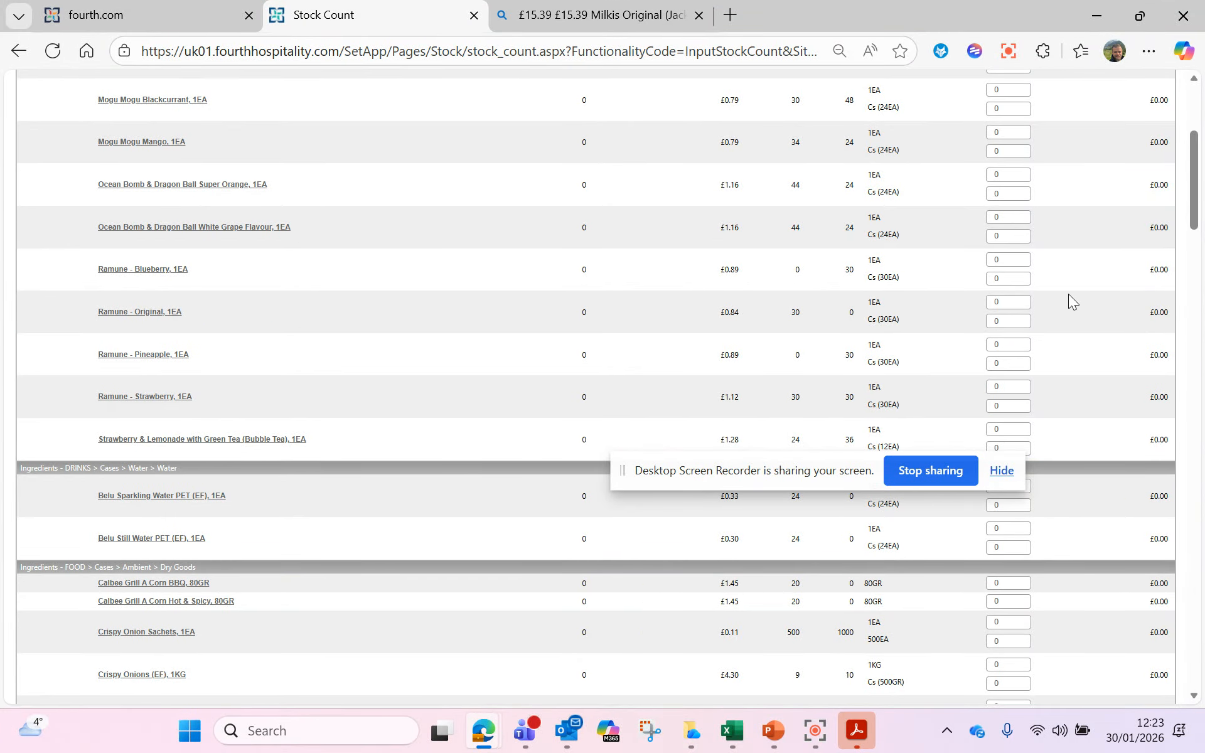
# Step: Review the remaining food products through the end of the template's first page, including its record count and records-per-page setting
pyautogui.scroll(-10, 1016, 263)
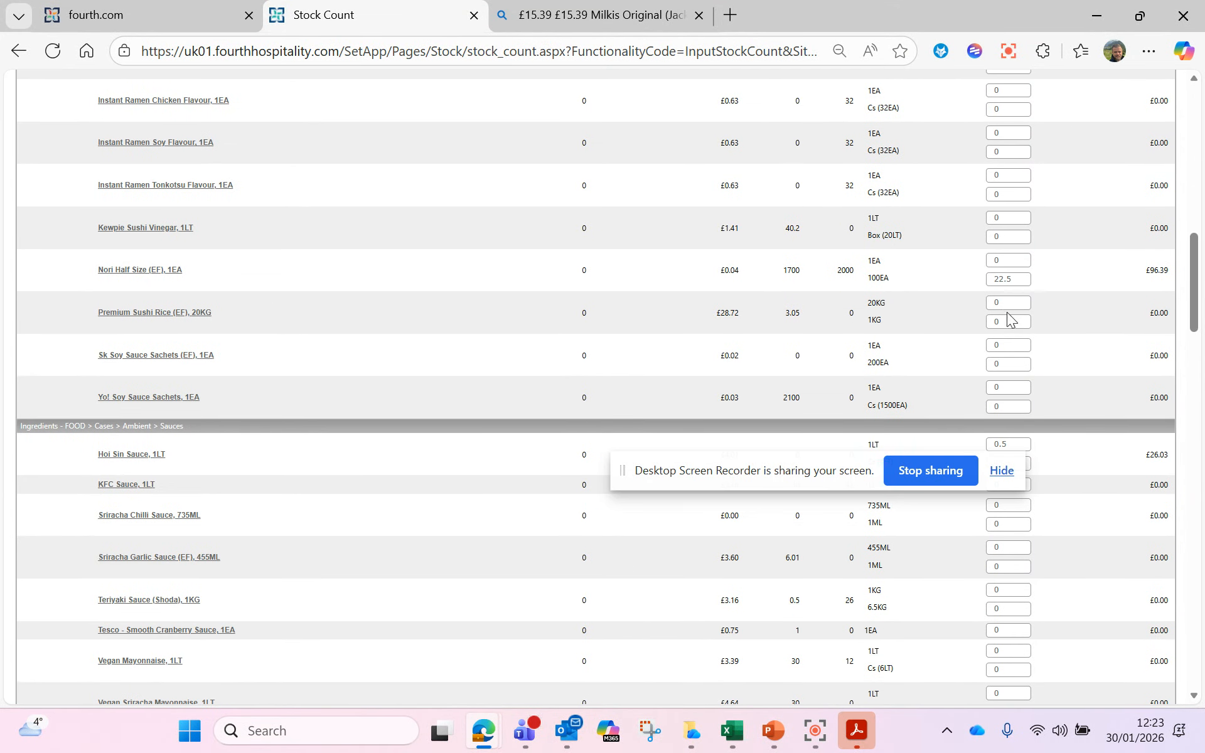
pyautogui.click(1003, 346)
pyautogui.scroll(-3, 1007, 354)
pyautogui.click(1004, 353)
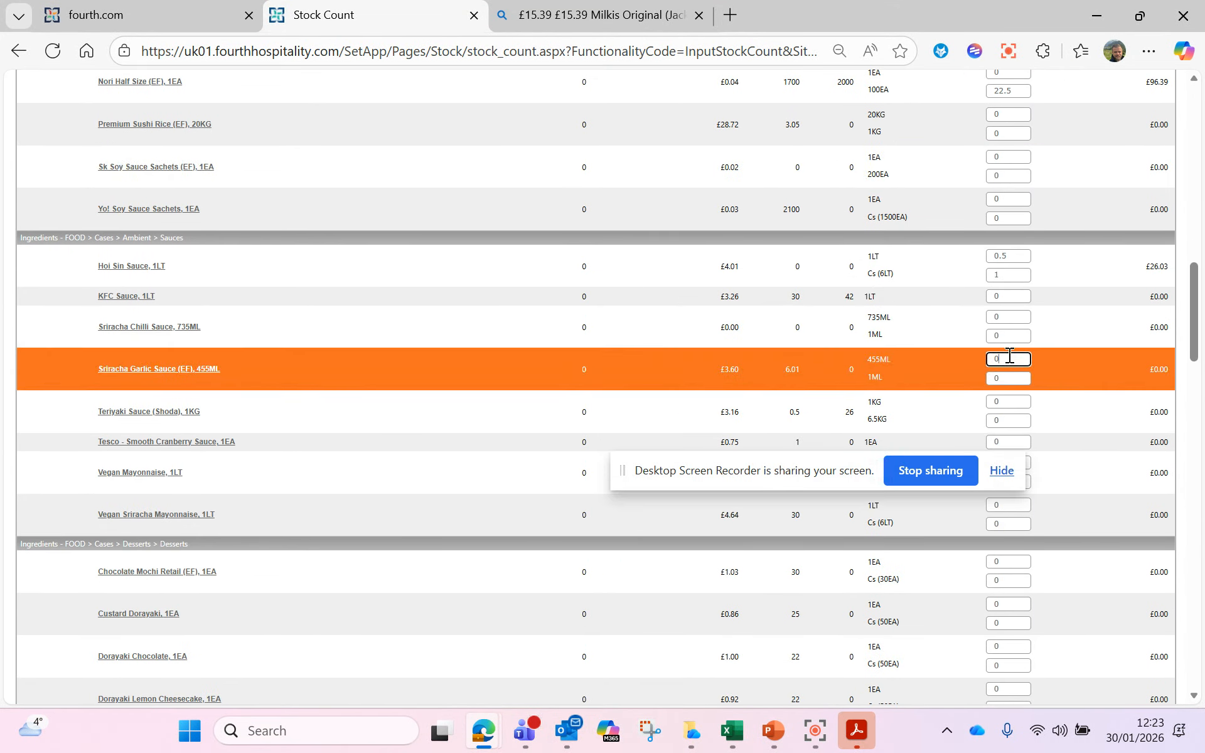
pyautogui.scroll(-4, 1010, 348)
pyautogui.scroll(-15, 1010, 351)
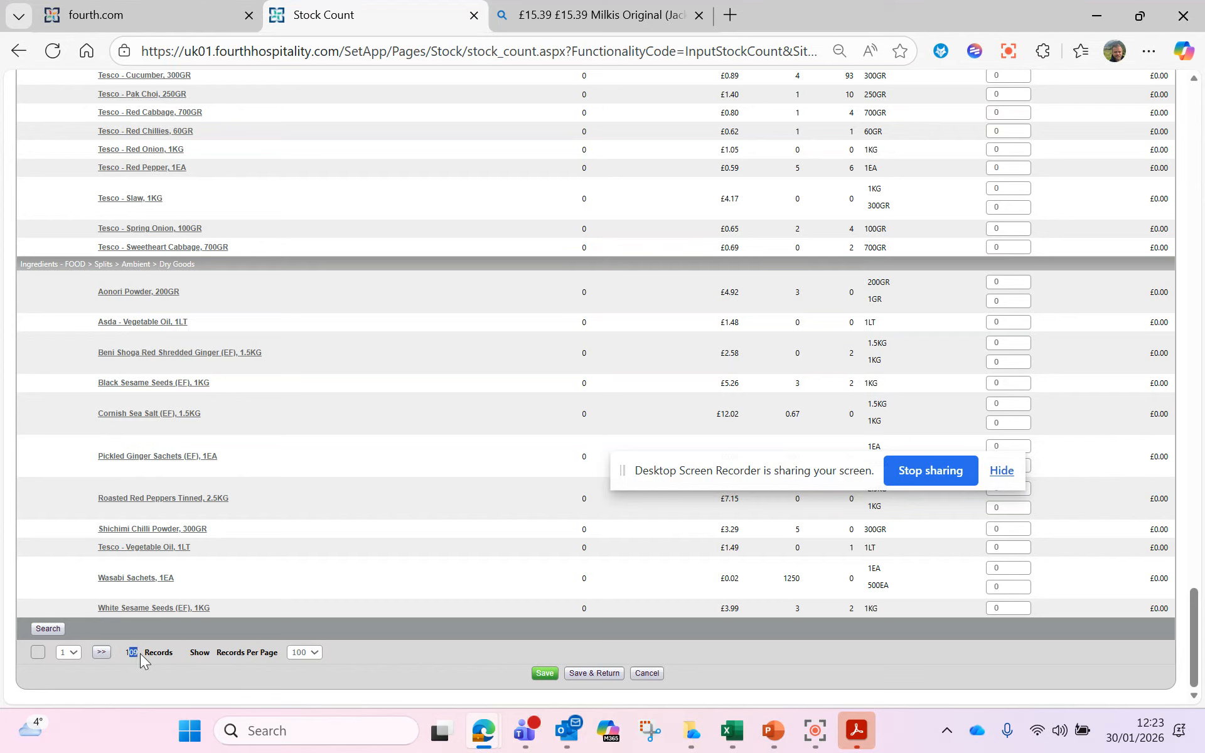
pyautogui.tripleClick(276, 653)
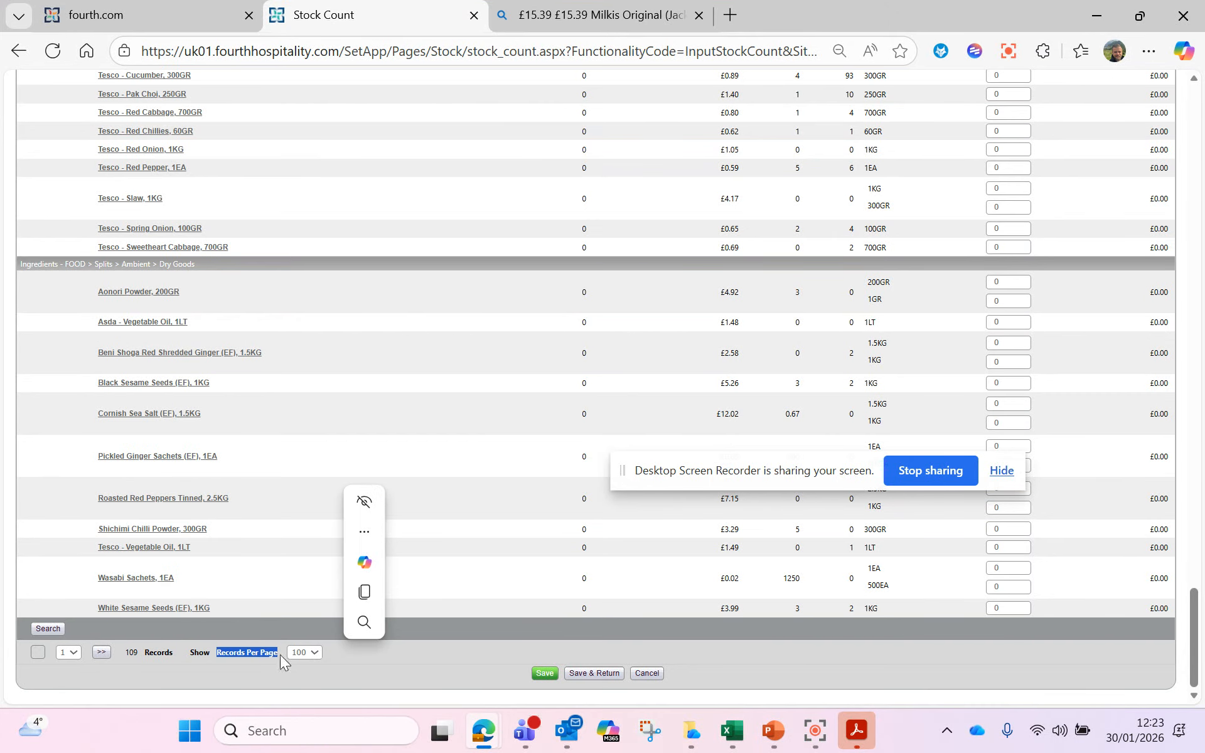
# Step: Review the products on the template's second page, and save the stock count and return to Stock Management Home
pyautogui.click(99, 652)
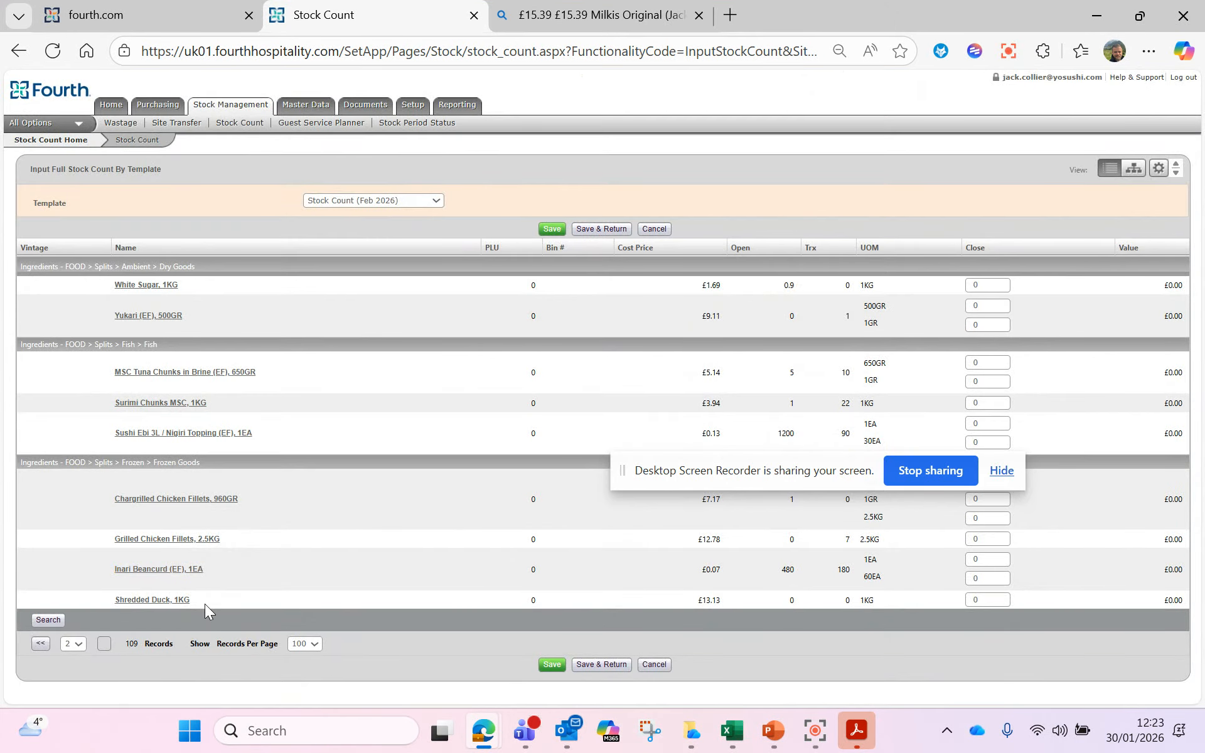
pyautogui.moveTo(205, 604); pyautogui.dragTo(122, 266)
pyautogui.click(296, 307)
pyautogui.click(601, 231)
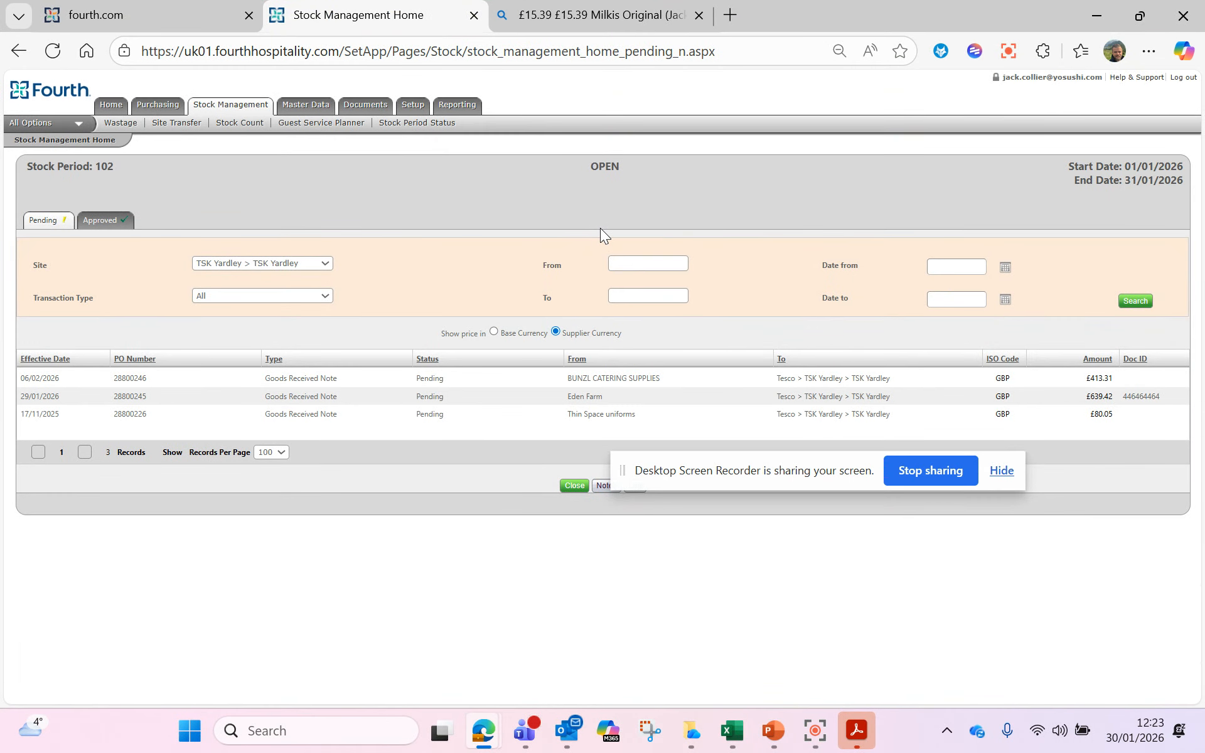
# Step: Close Stock Period 102 for TSK Yardley, accepting the warnings about pending transactions and missing sales, and check the period's status
pyautogui.click(575, 487)
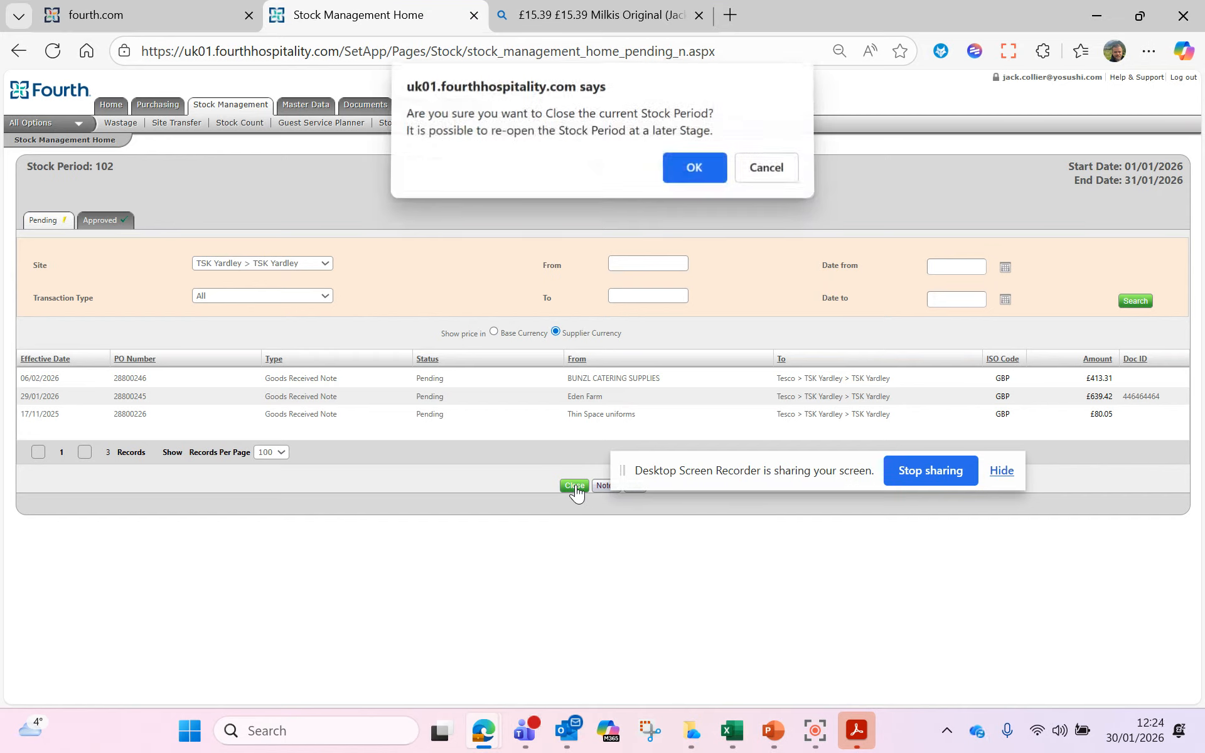
pyautogui.click(694, 171)
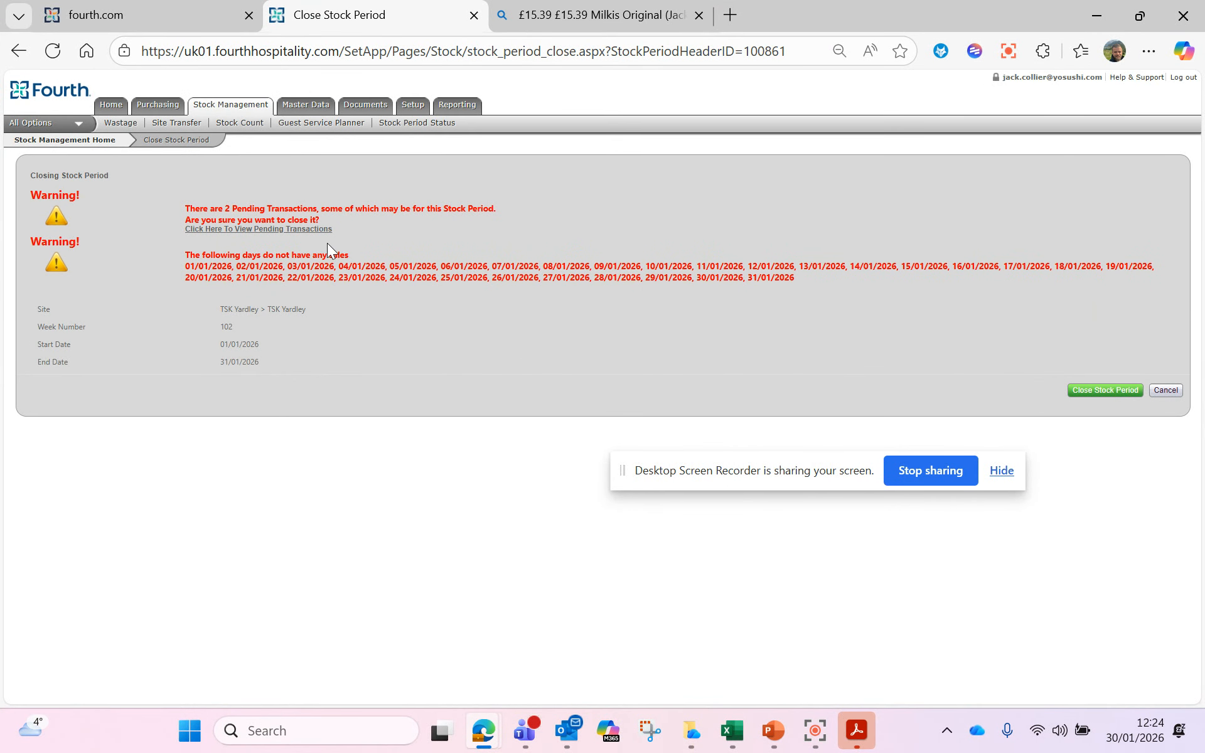
pyautogui.click(1109, 397)
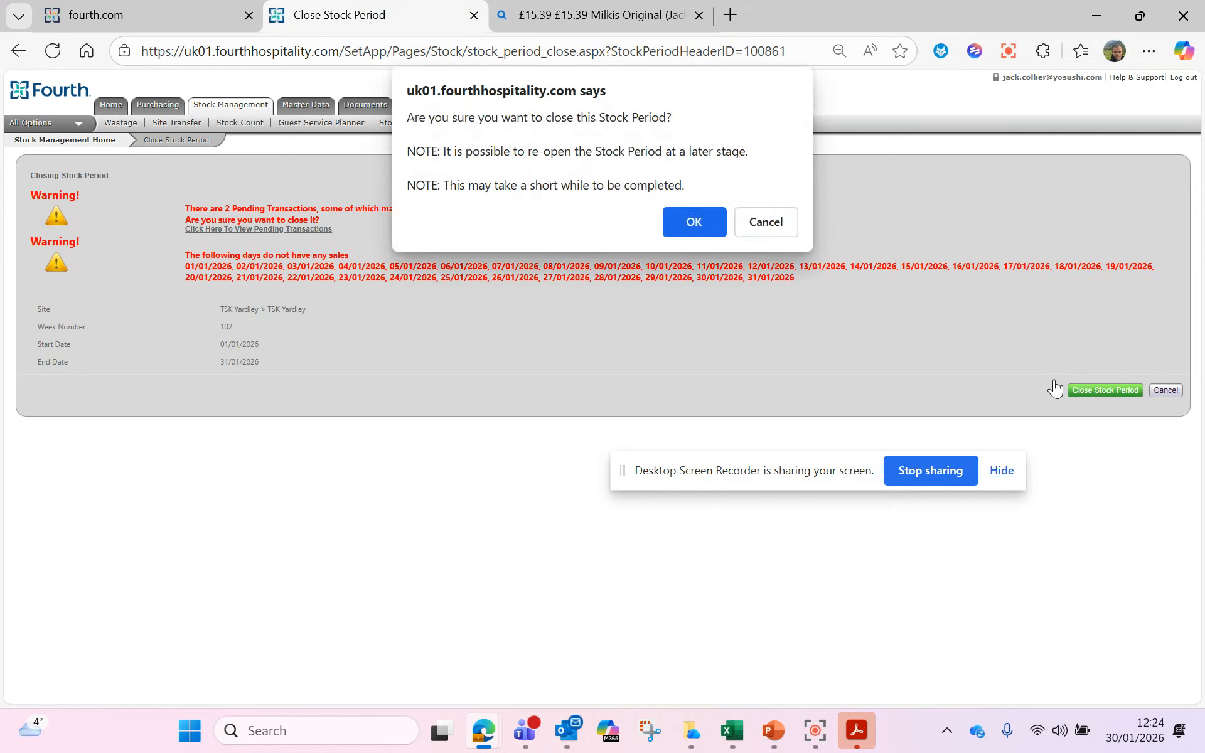
pyautogui.click(698, 217)
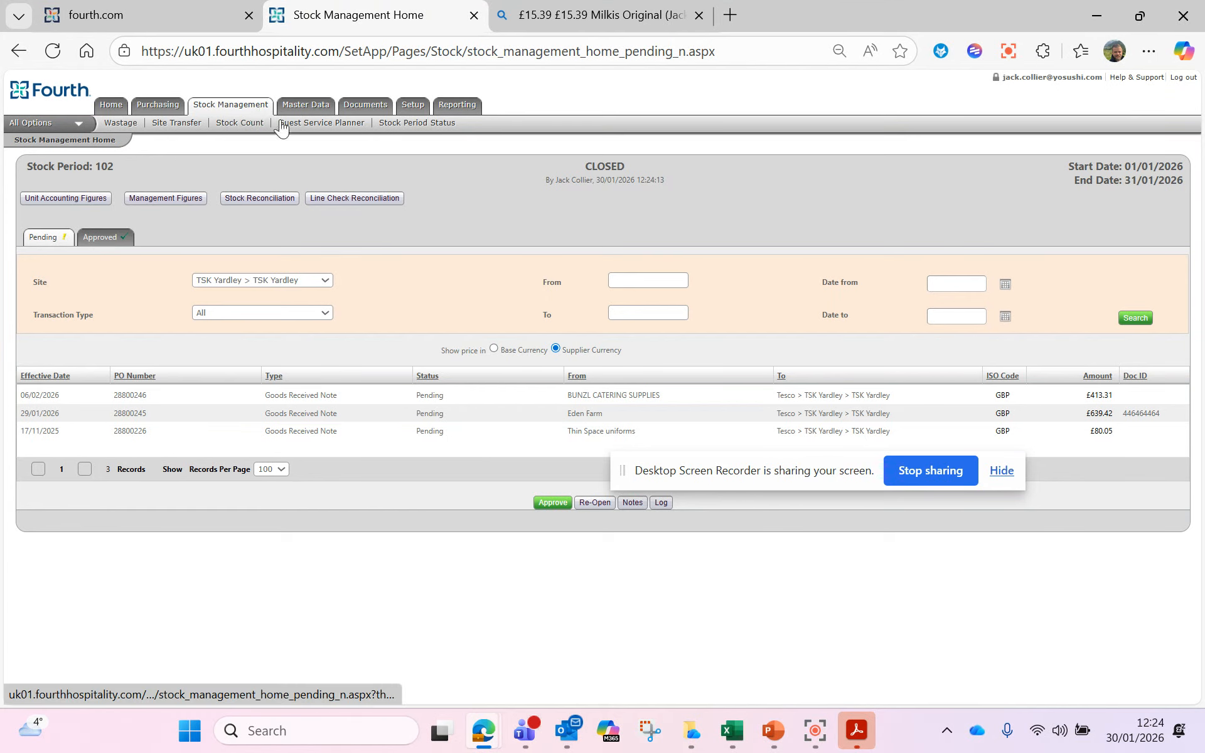
pyautogui.moveTo(627, 179); pyautogui.dragTo(585, 170)
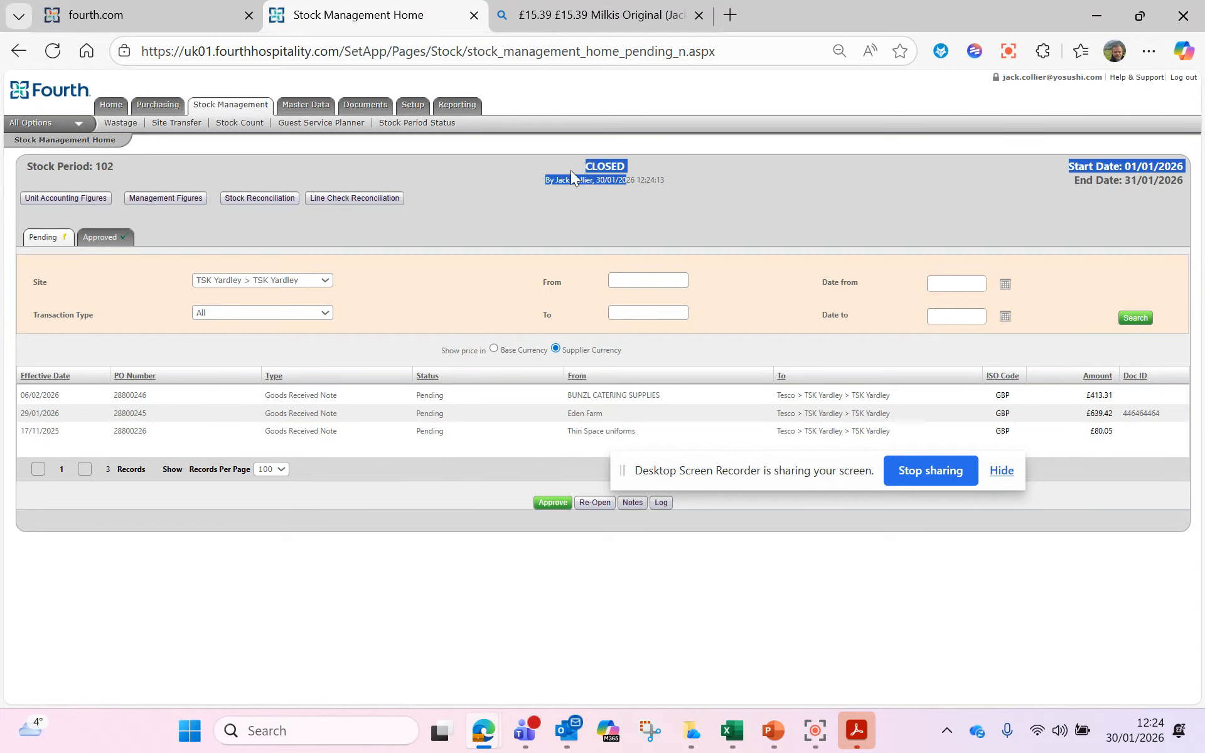
pyautogui.click(434, 208)
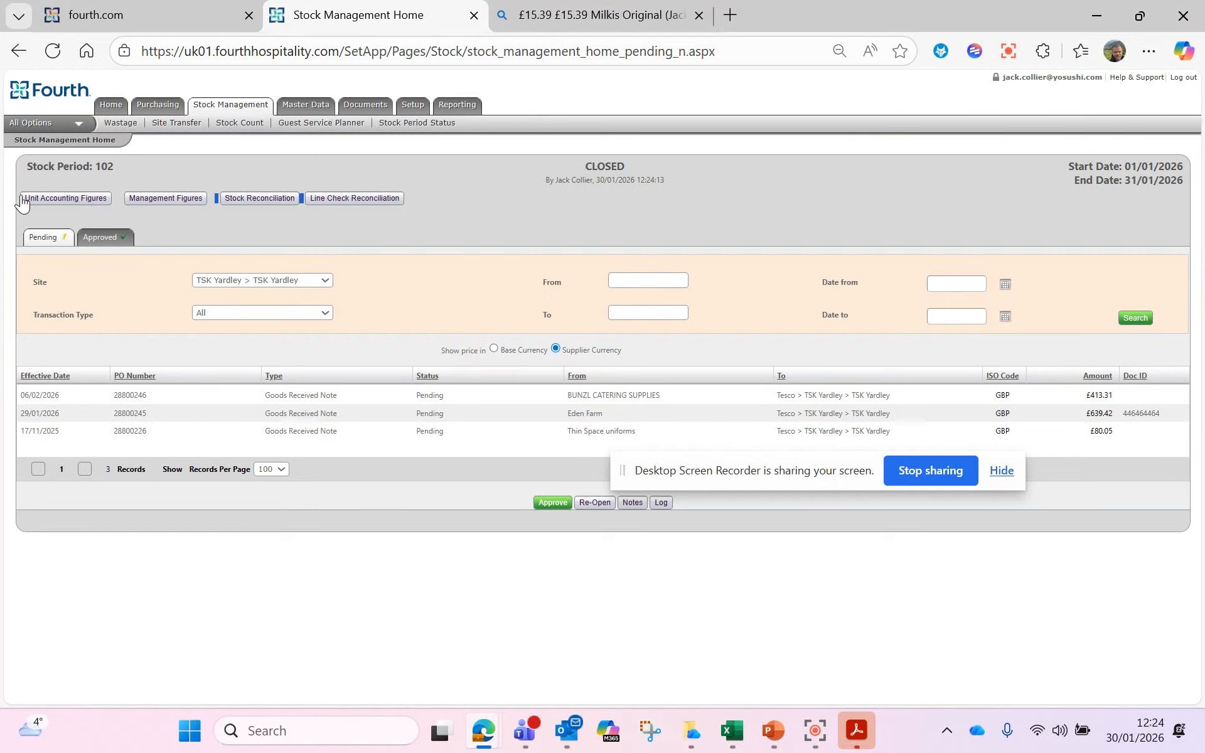
pyautogui.click(427, 199)
# Step: Run the Stock Reconciliation report for the closed period and examine its total Diff Cost
pyautogui.click(258, 200)
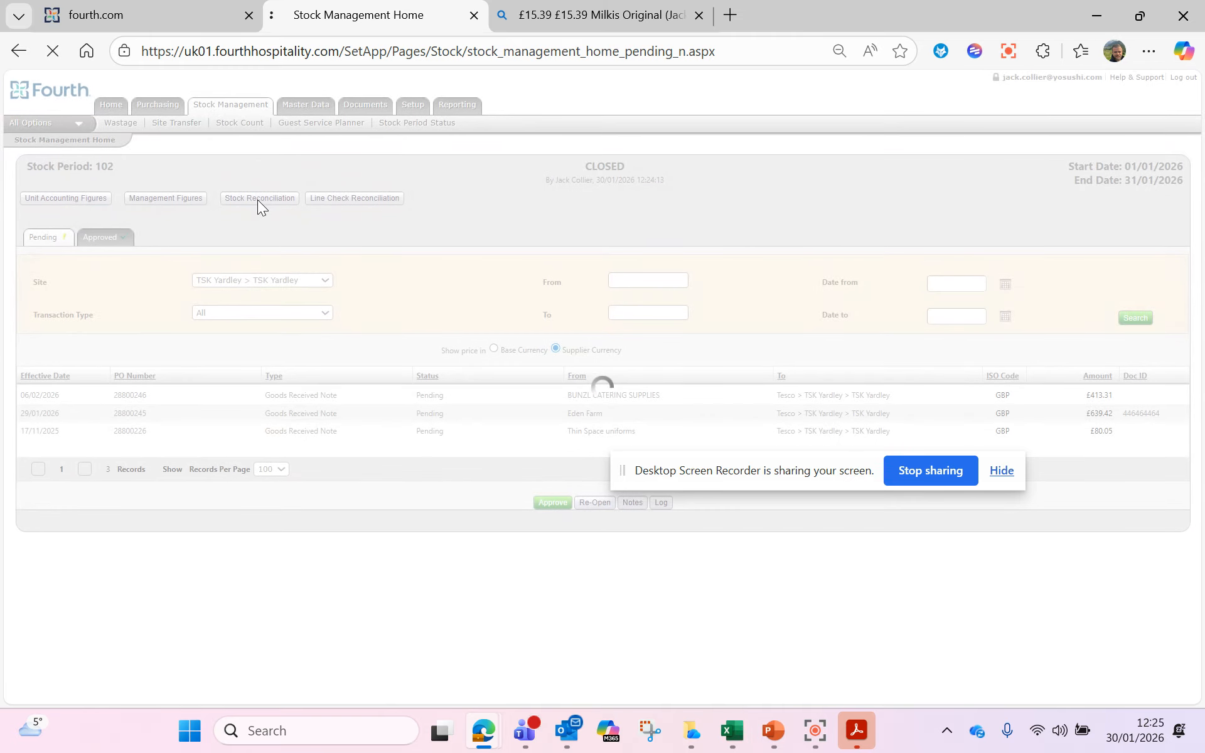
pyautogui.click(1170, 245)
pyautogui.scroll(-3, 576, 416)
pyautogui.moveTo(572, 322); pyautogui.dragTo(649, 320)
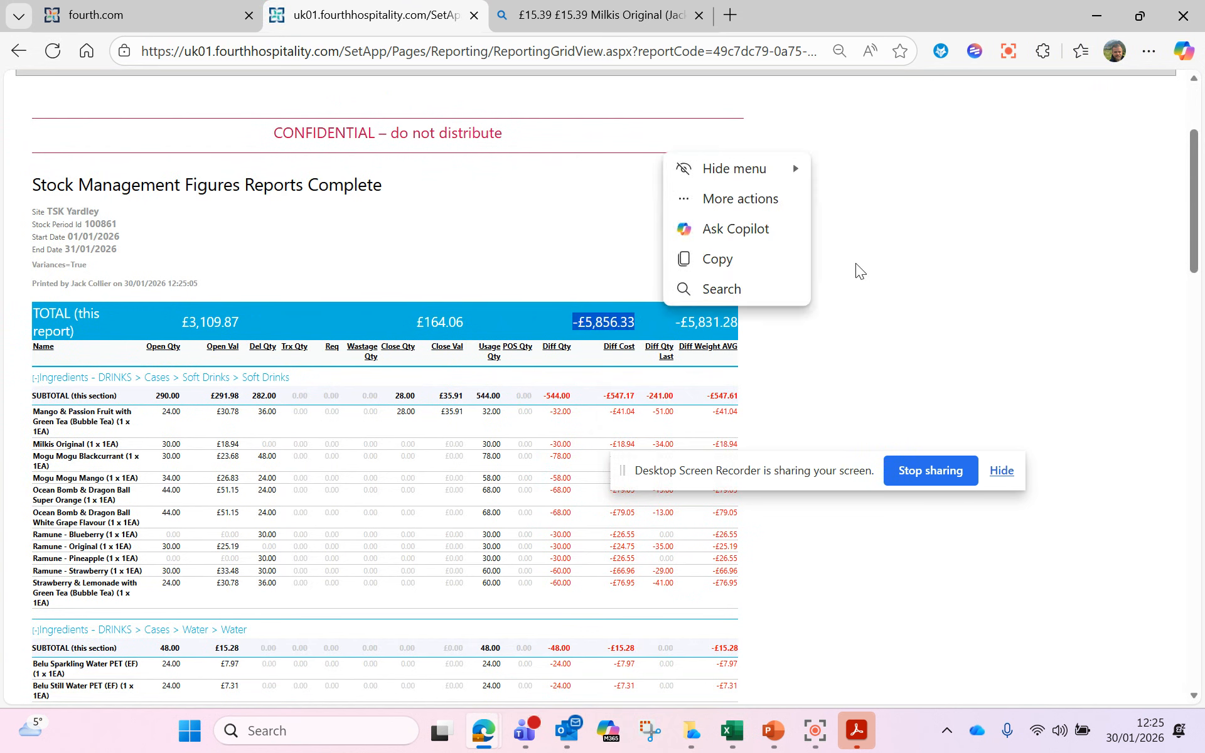
pyautogui.click(860, 319)
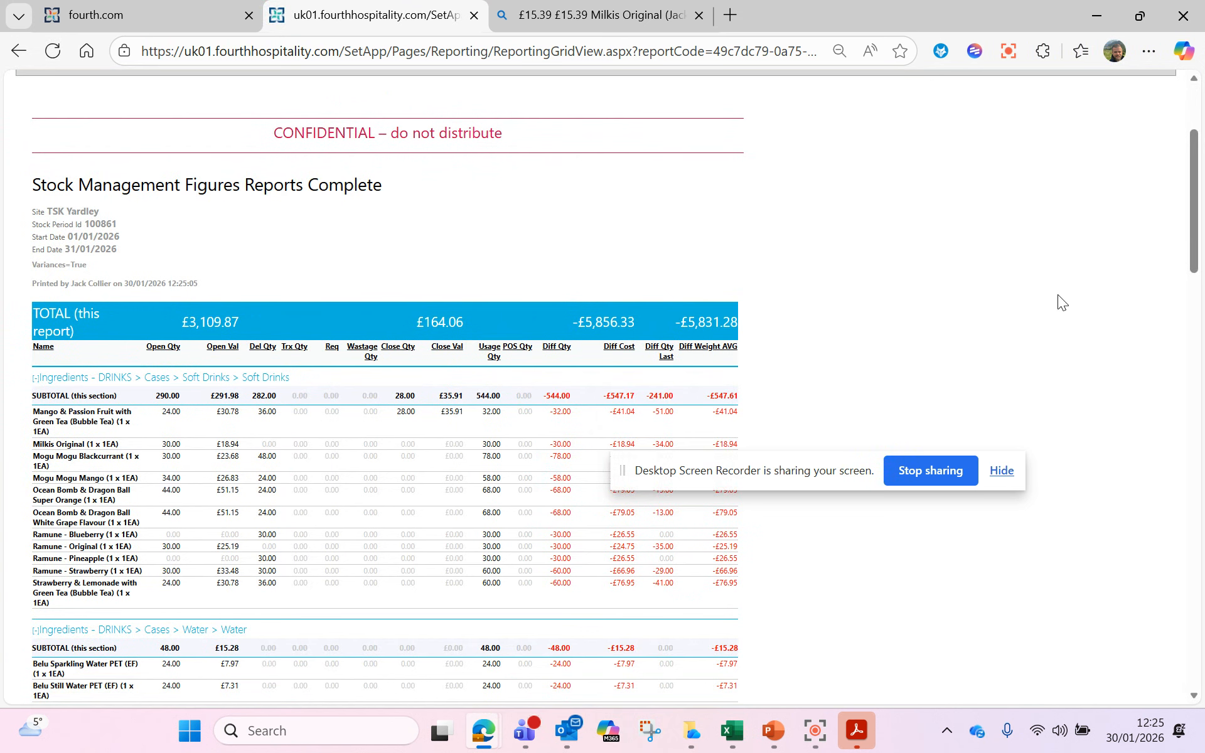
# Step: Review the report's product variances against the overall Diff Cost total, and return to Stock Management Home
pyautogui.scroll(-2, 751, 344)
pyautogui.scroll(1, 751, 344)
pyautogui.moveTo(51, 221); pyautogui.dragTo(754, 507)
pyautogui.click(626, 239)
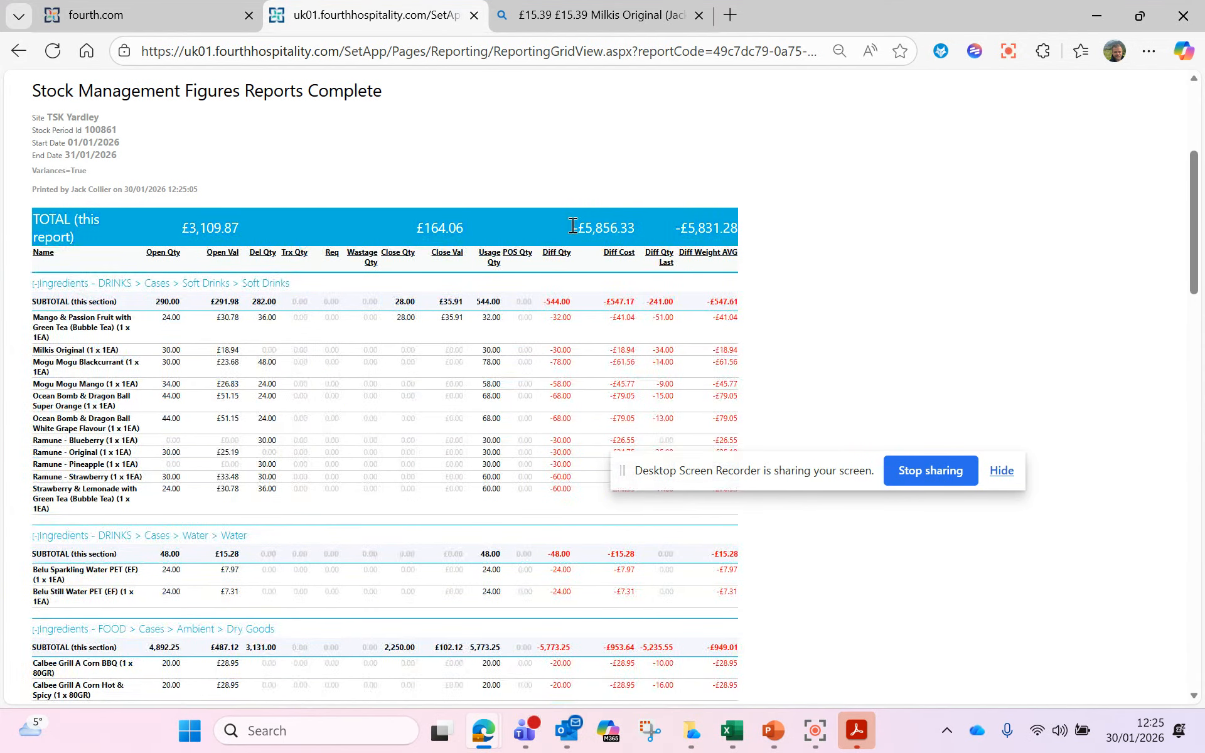
pyautogui.moveTo(580, 230); pyautogui.dragTo(622, 227)
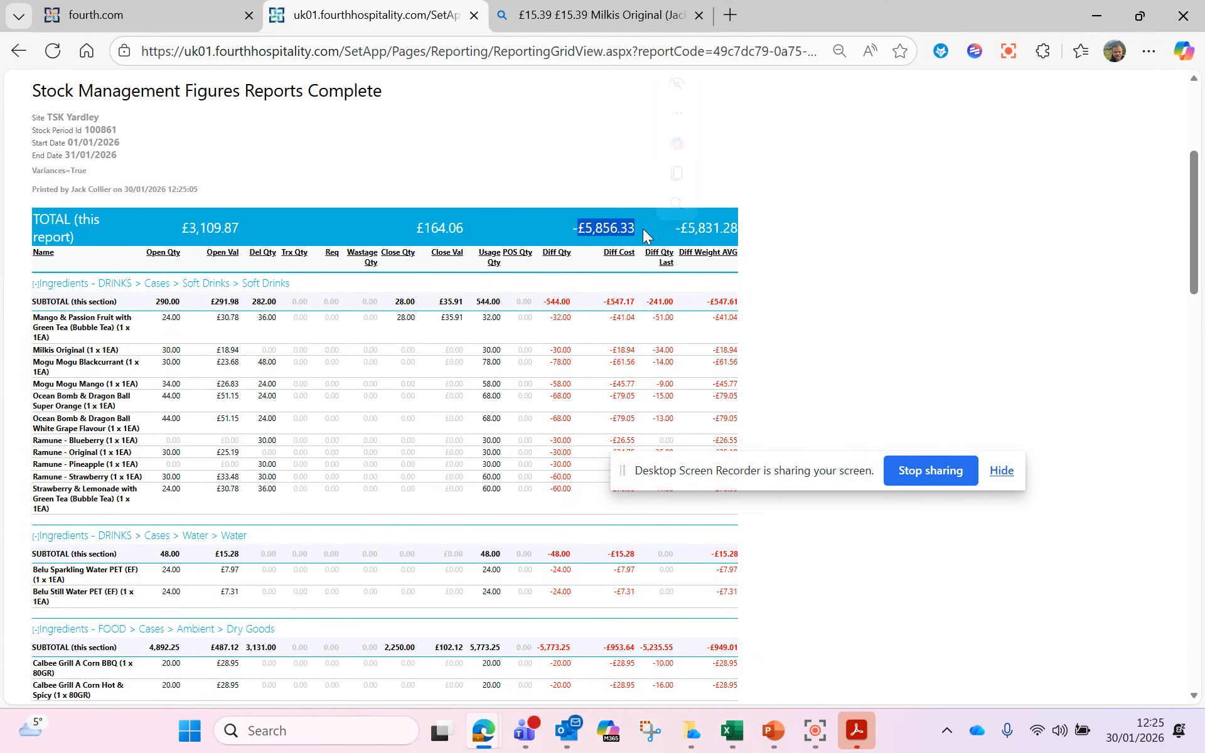
pyautogui.click(602, 227)
pyautogui.moveTo(573, 228); pyautogui.dragTo(634, 226)
pyautogui.scroll(1, 379, 345)
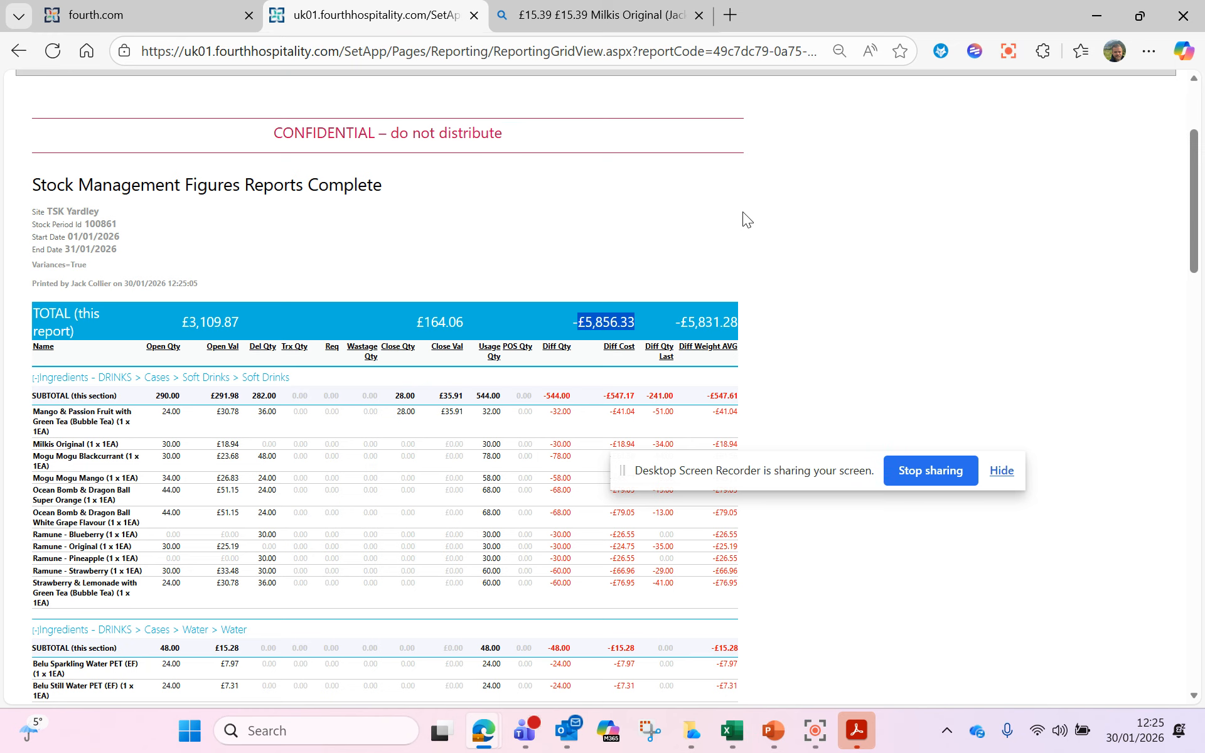
pyautogui.scroll(3, 415, 327)
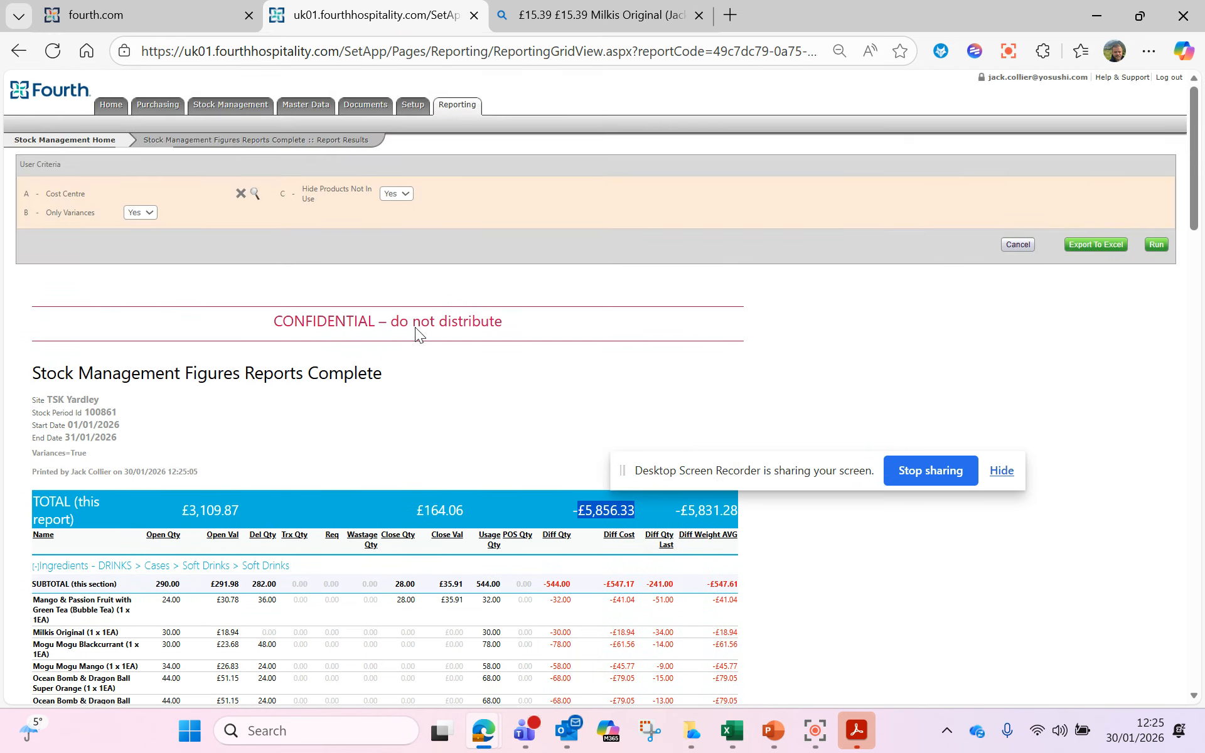
pyautogui.click(249, 108)
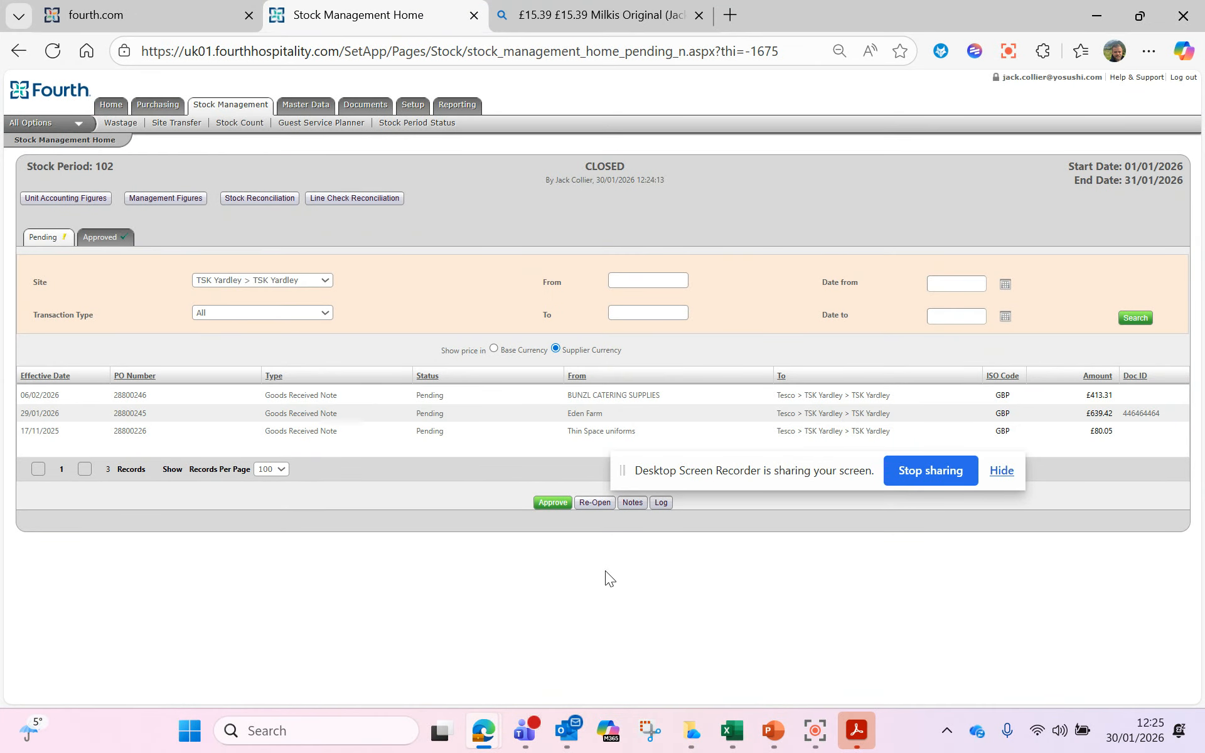
pyautogui.click(812, 737)
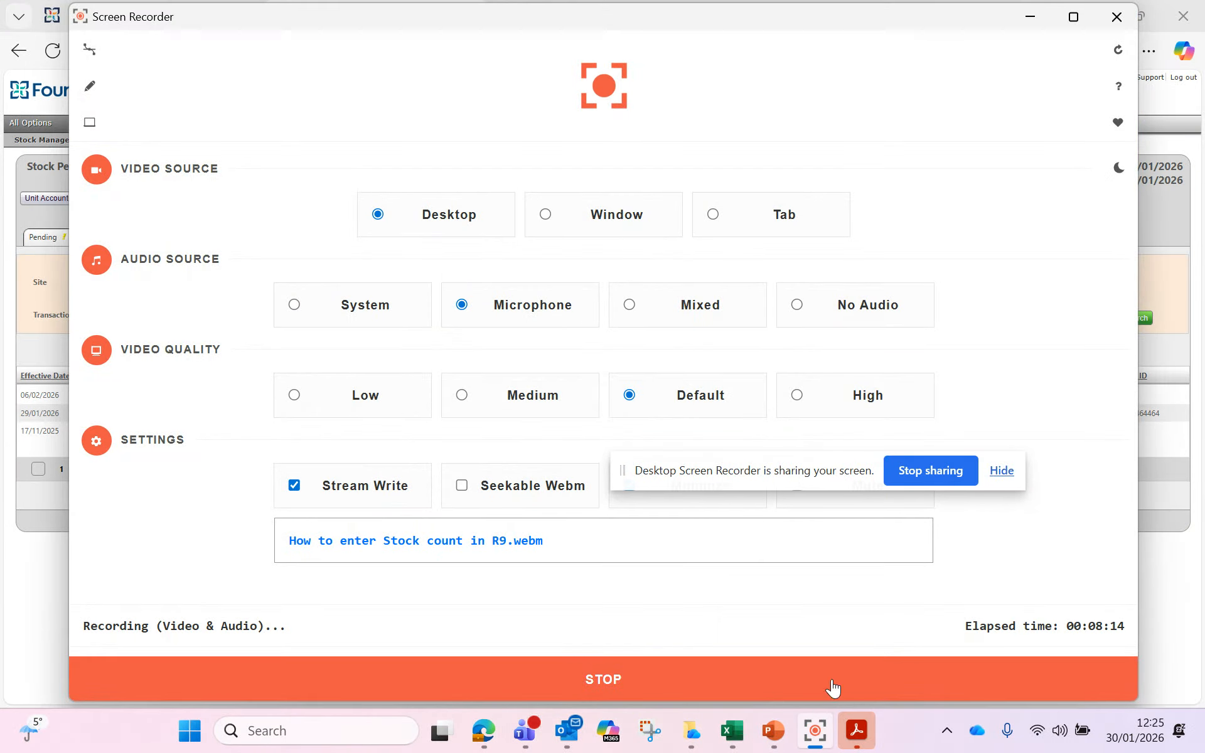